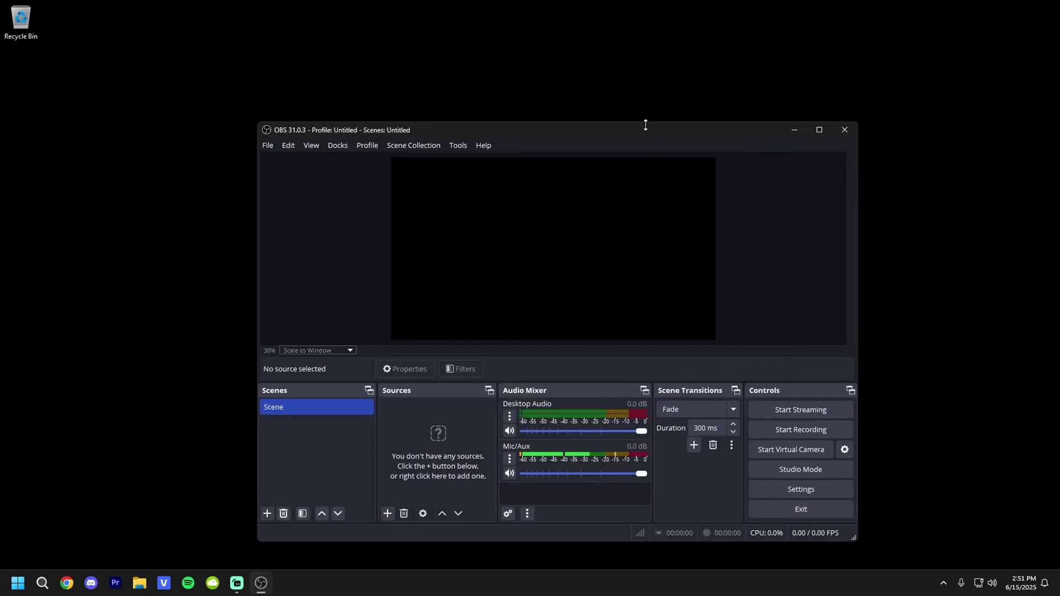
Step: Move the OBS main window in three drags until it sits centred on the screen
left_click_drag(643, 126, 628, 78)
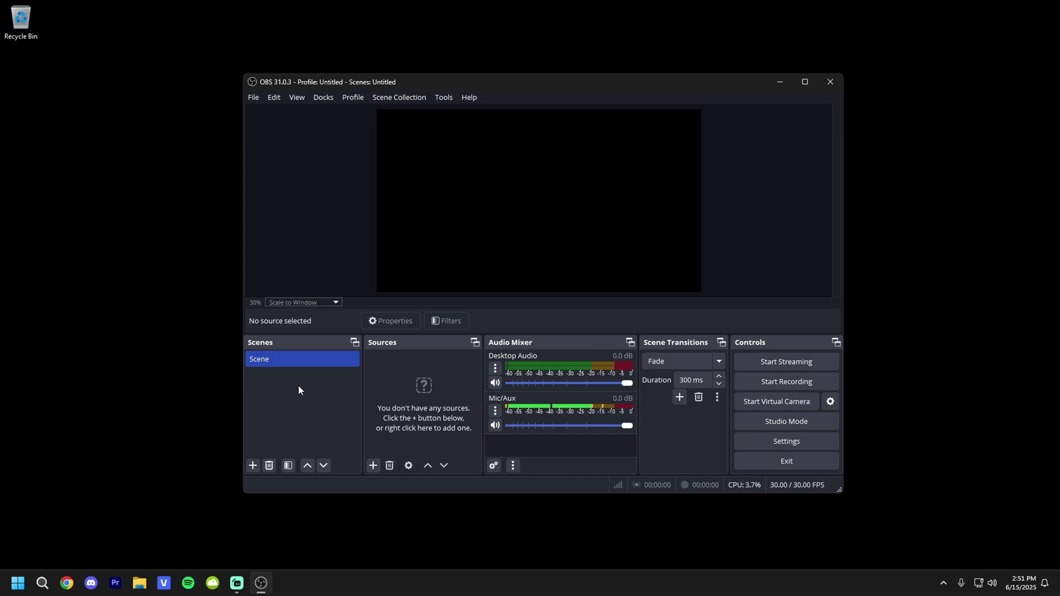
left_click_drag(449, 88, 378, 108)
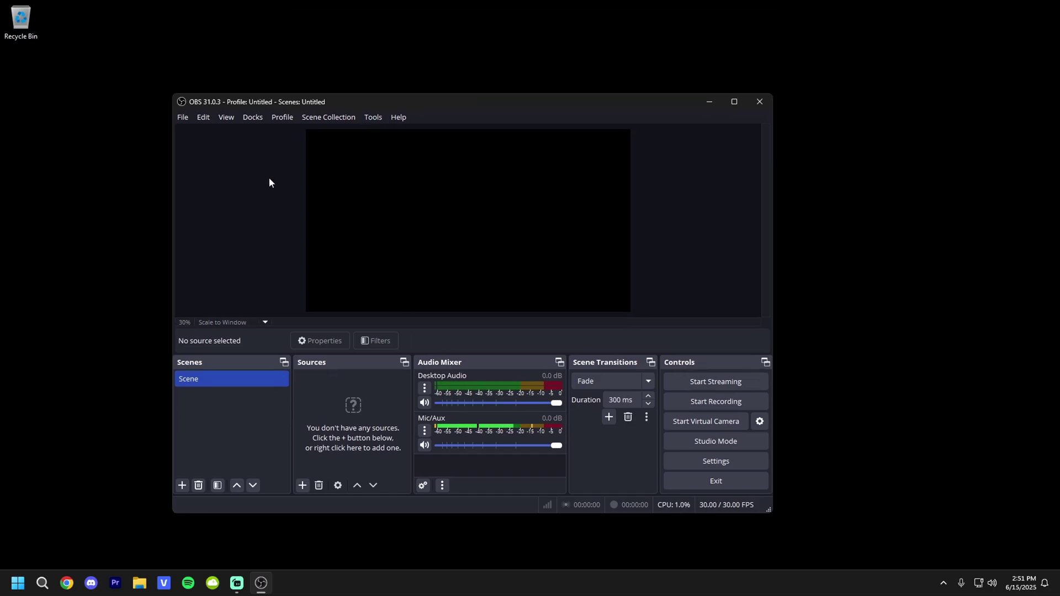
left_click_drag(488, 99, 520, 70)
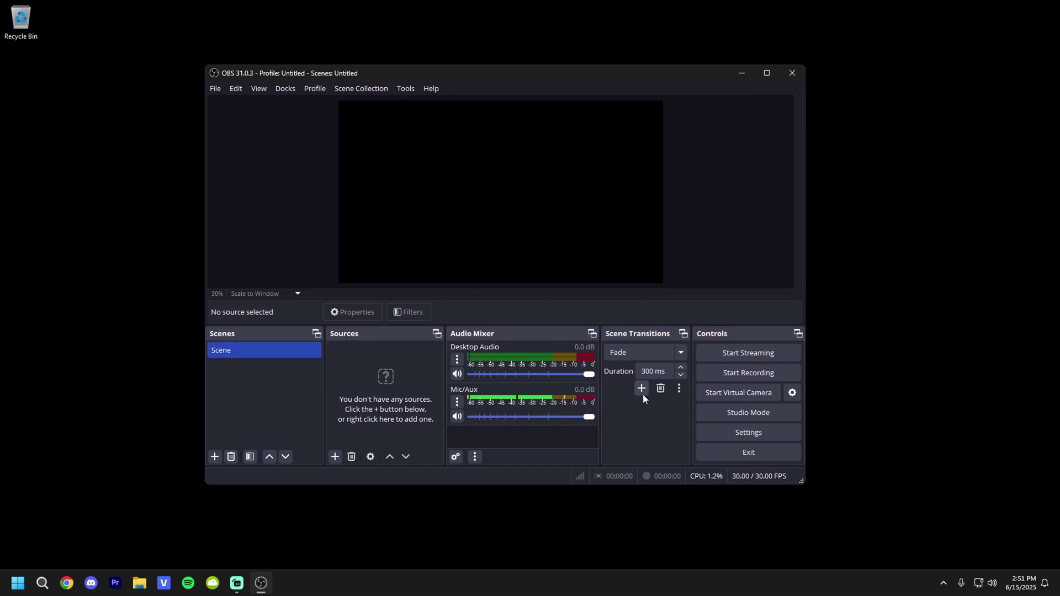
Step: Set Output Mode to Advanced in the Output settings
left_click(724, 434)
left_click(291, 145)
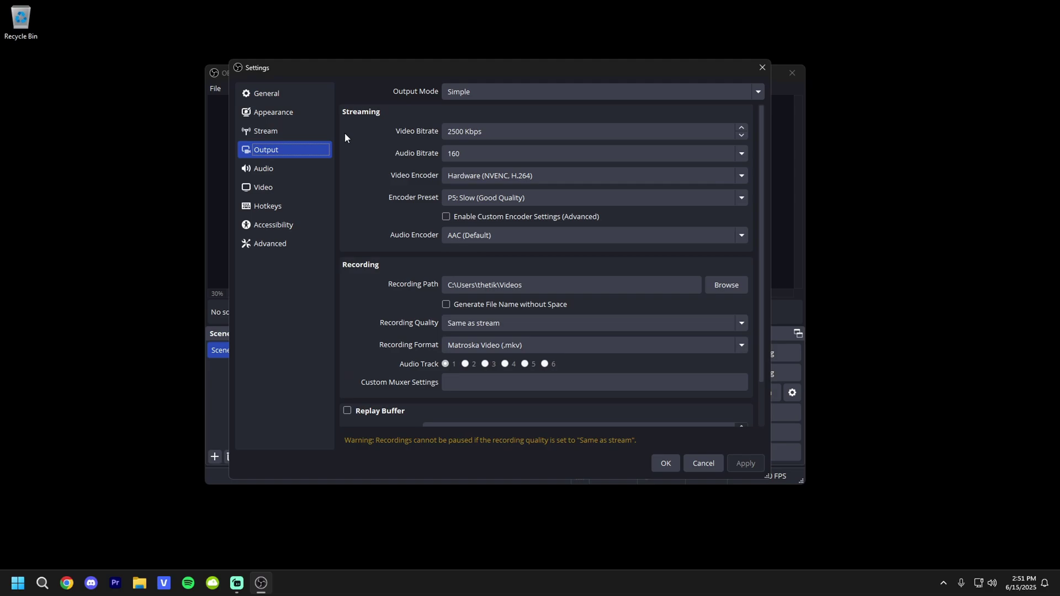
left_click(459, 91)
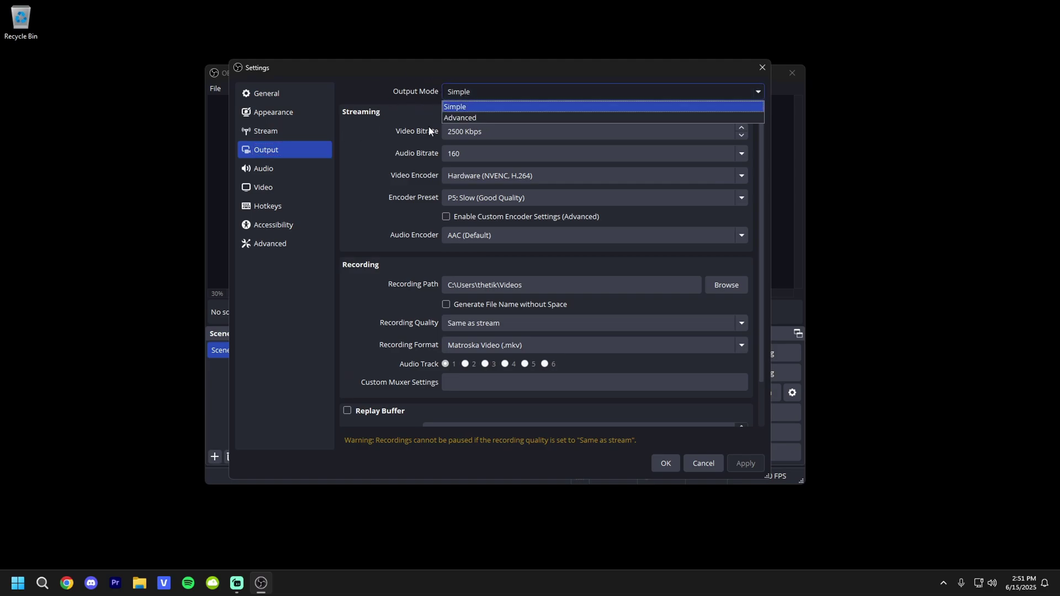
left_click(453, 117)
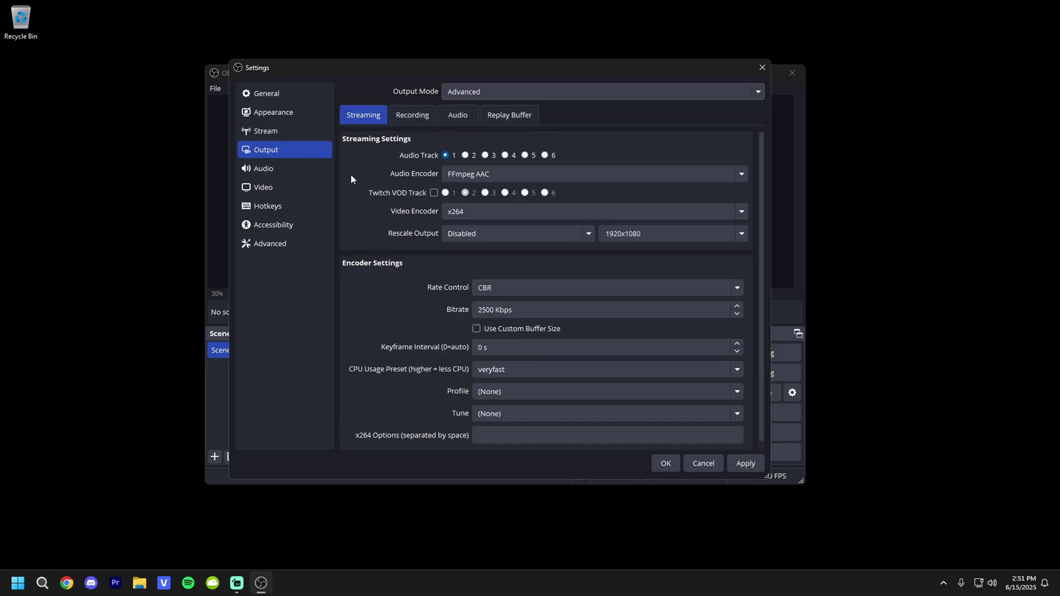
Step: Enable the Replay Buffer with a 60 s maximum replay time, then apply and close
left_click(525, 118)
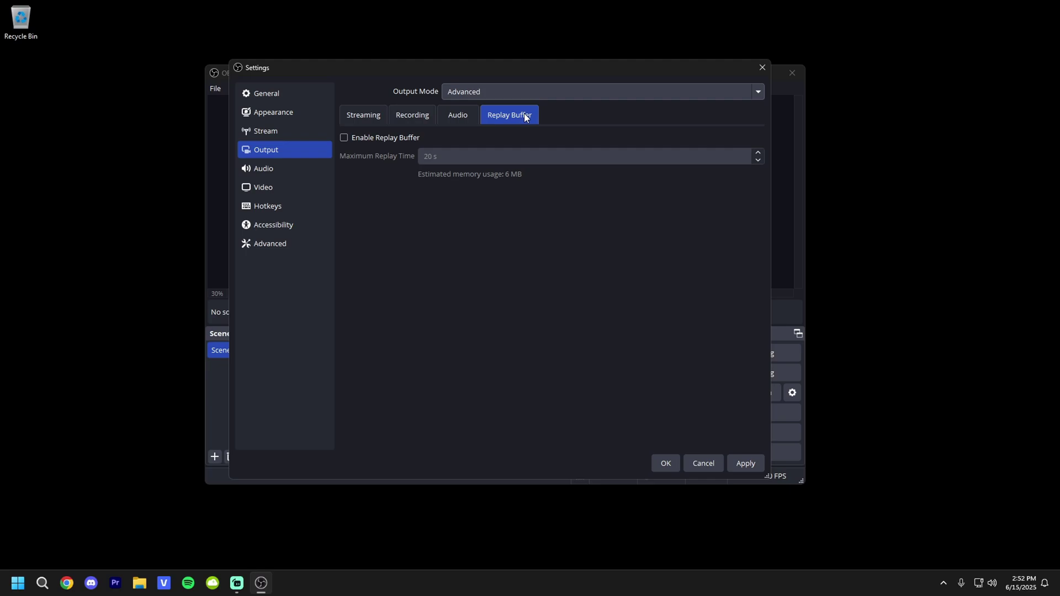
left_click(344, 138)
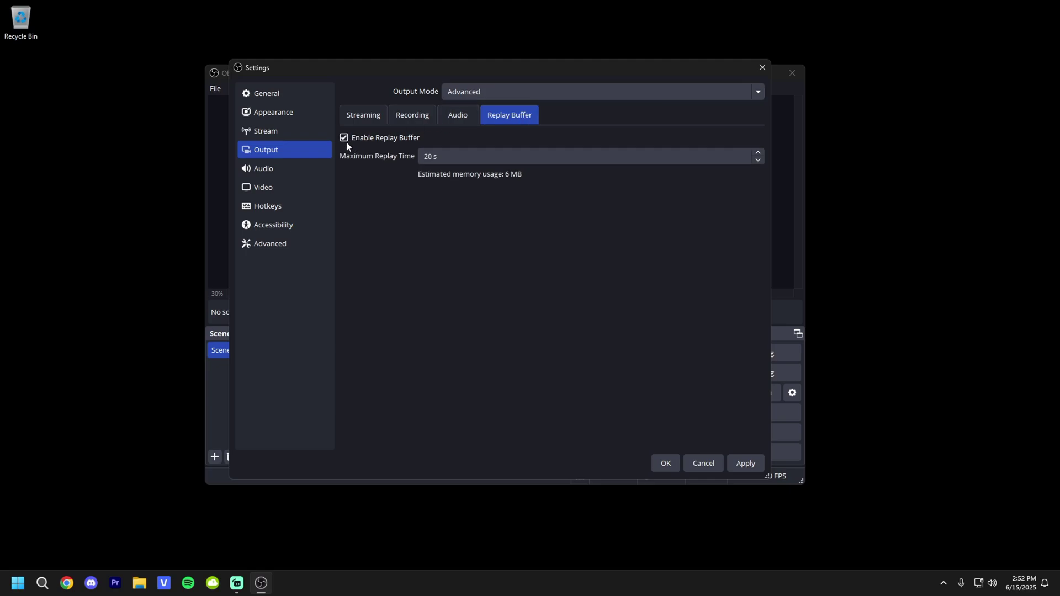
left_click_drag(442, 156, 411, 155)
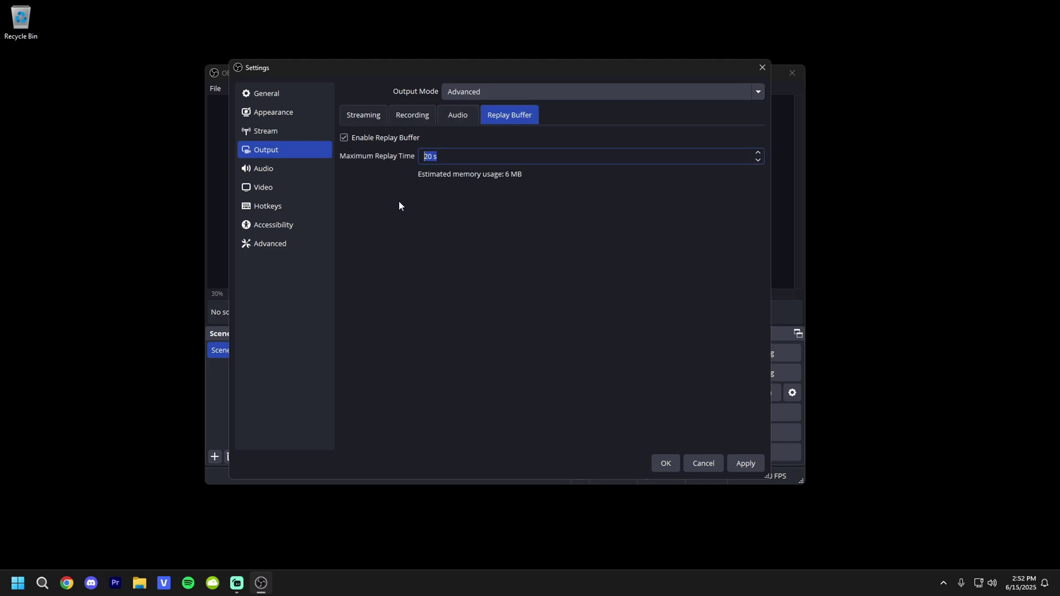
type("60")
left_click(737, 468)
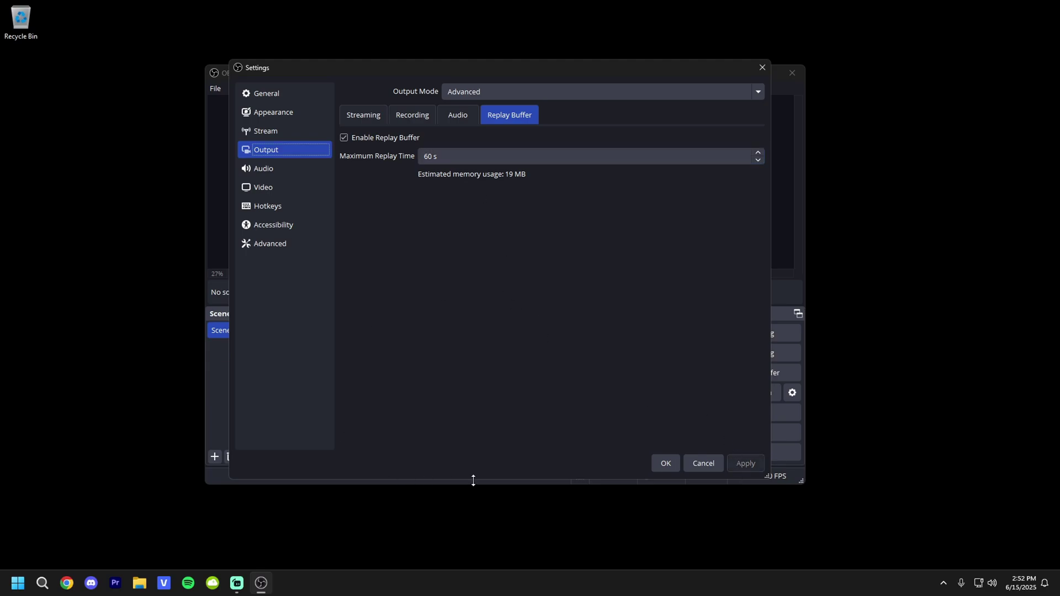
left_click(665, 463)
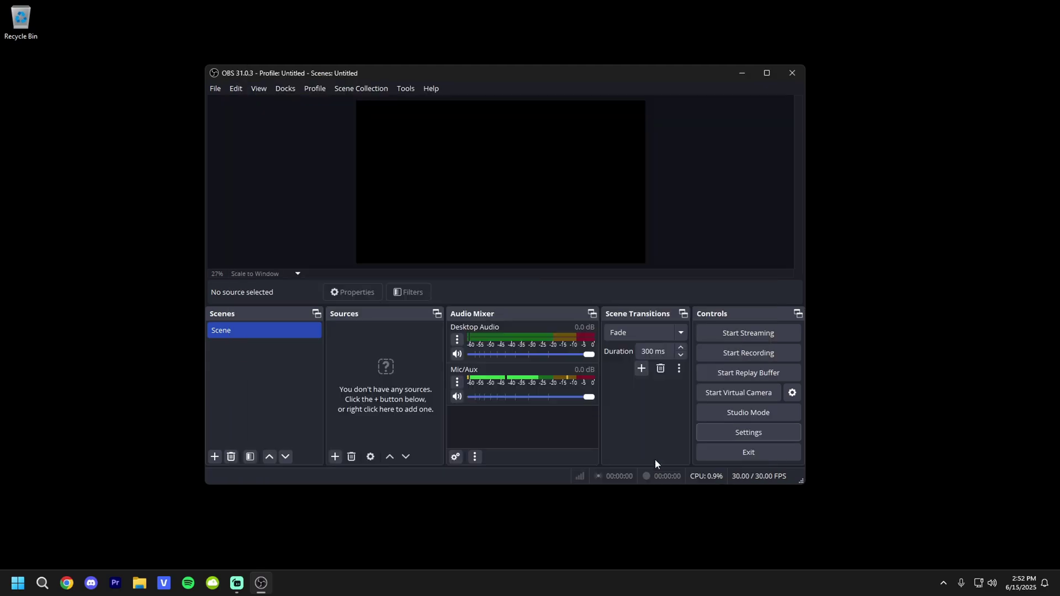
left_click(745, 376)
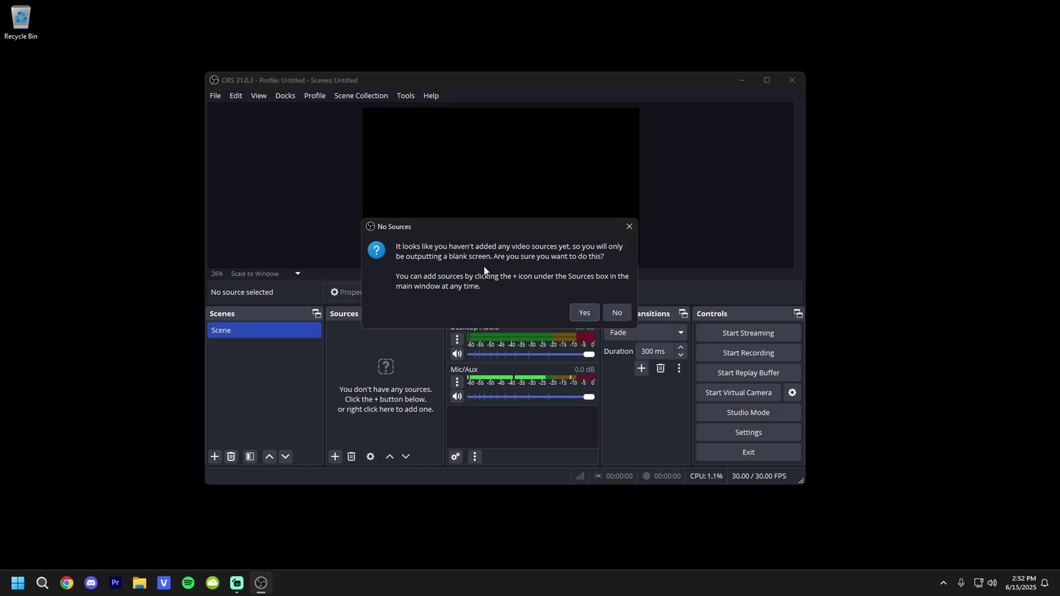
left_click(585, 312)
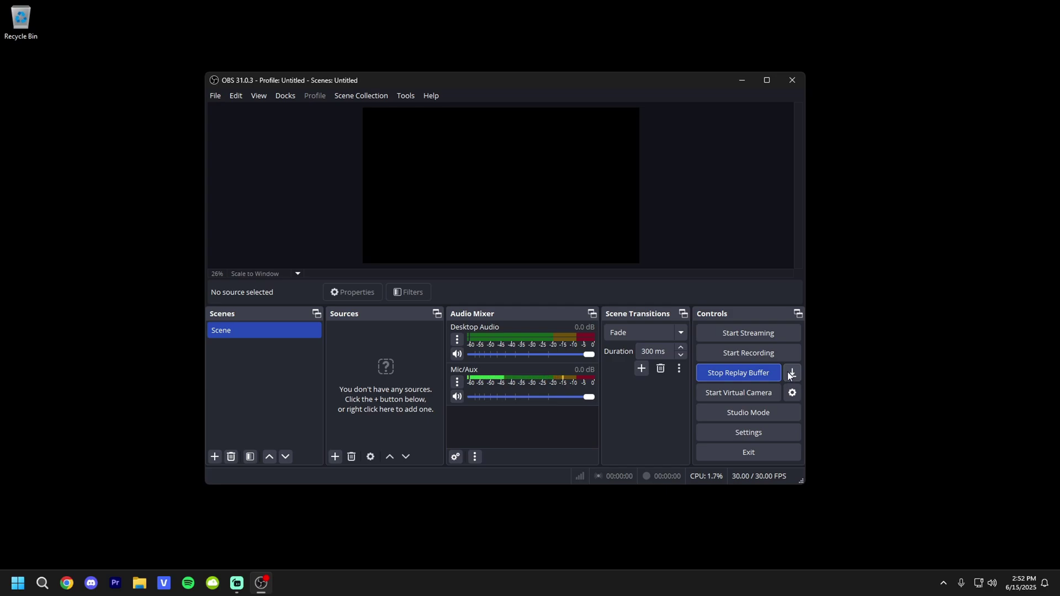
left_click(748, 380)
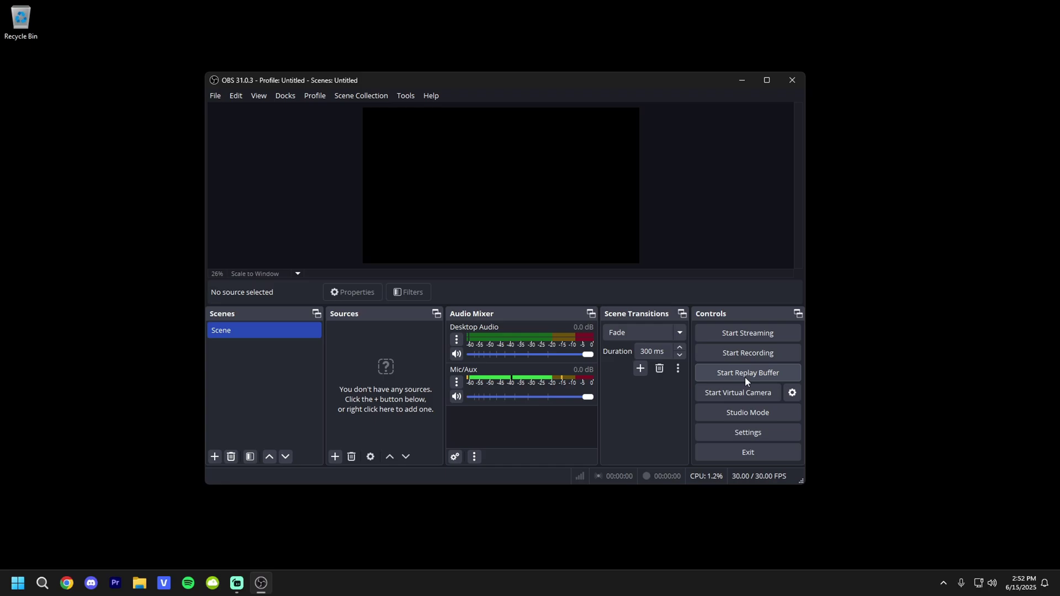
Step: Maximize OBS and create a new Display Capture source in the Sources list
key("super+Up")
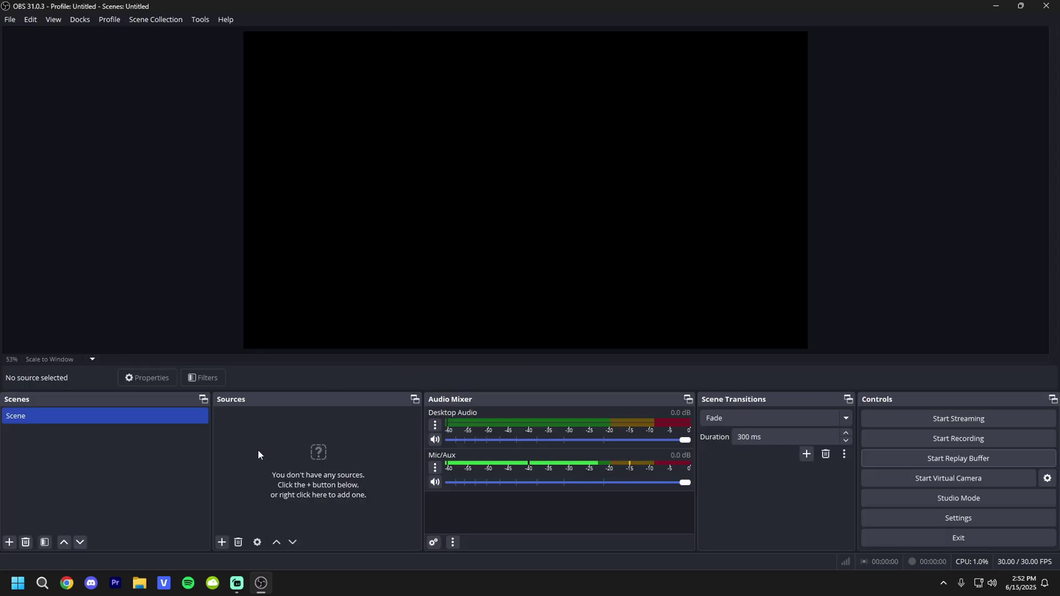
right_click(48, 442)
left_click(172, 455)
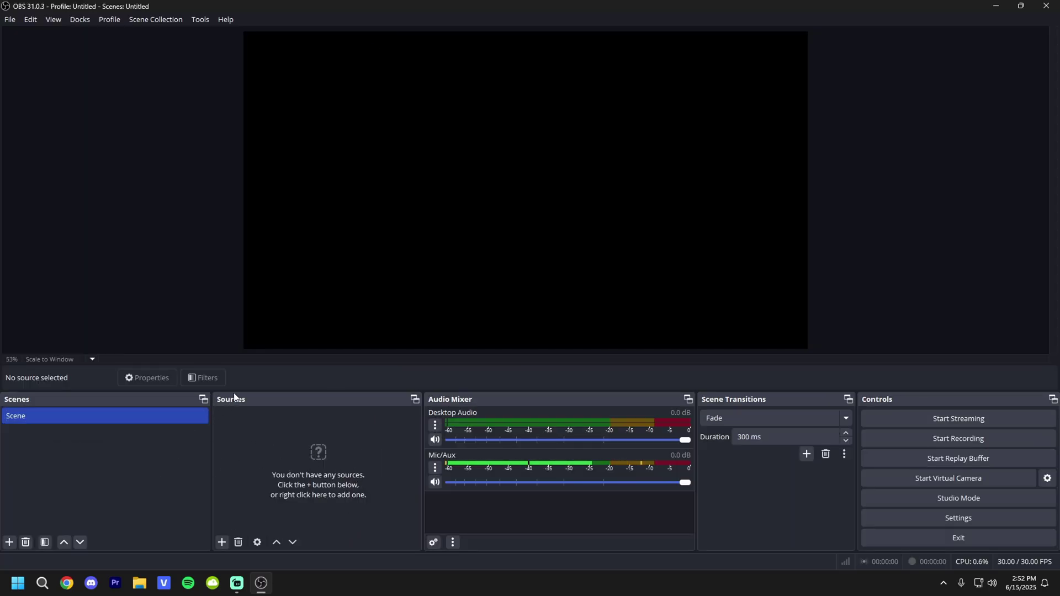
right_click(297, 441)
mouse_move(320, 449)
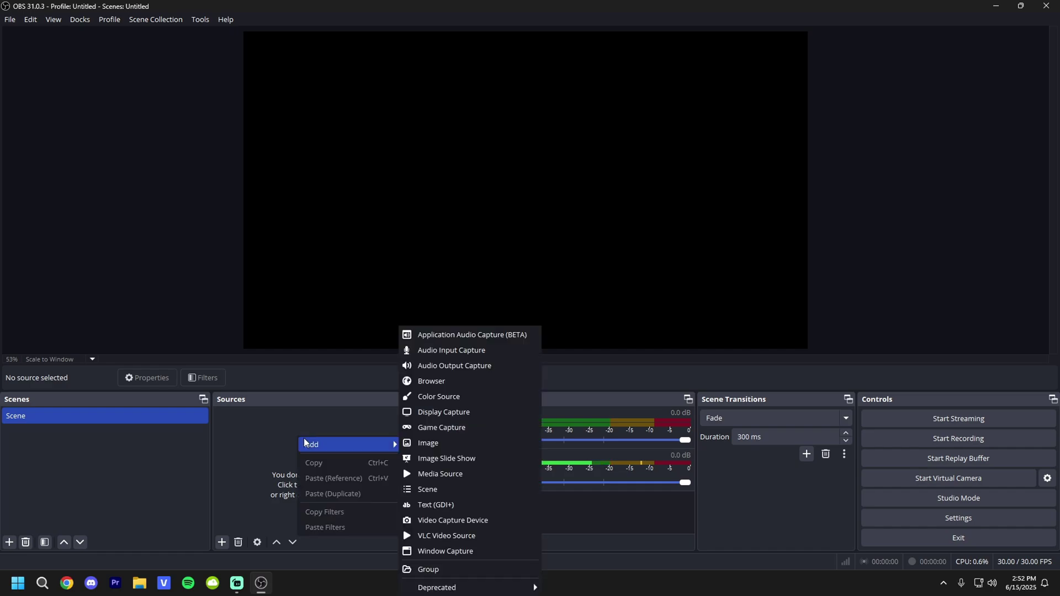
left_click(432, 418)
left_click(557, 356)
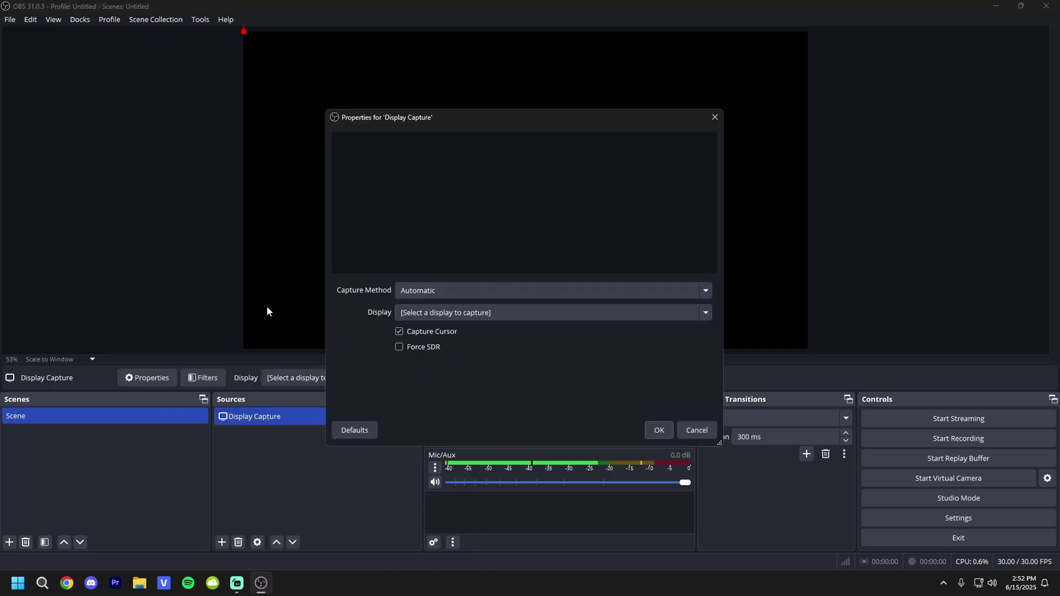
Step: Set the Display Capture to the DELL S2522HG primary monitor and confirm
left_click(445, 313)
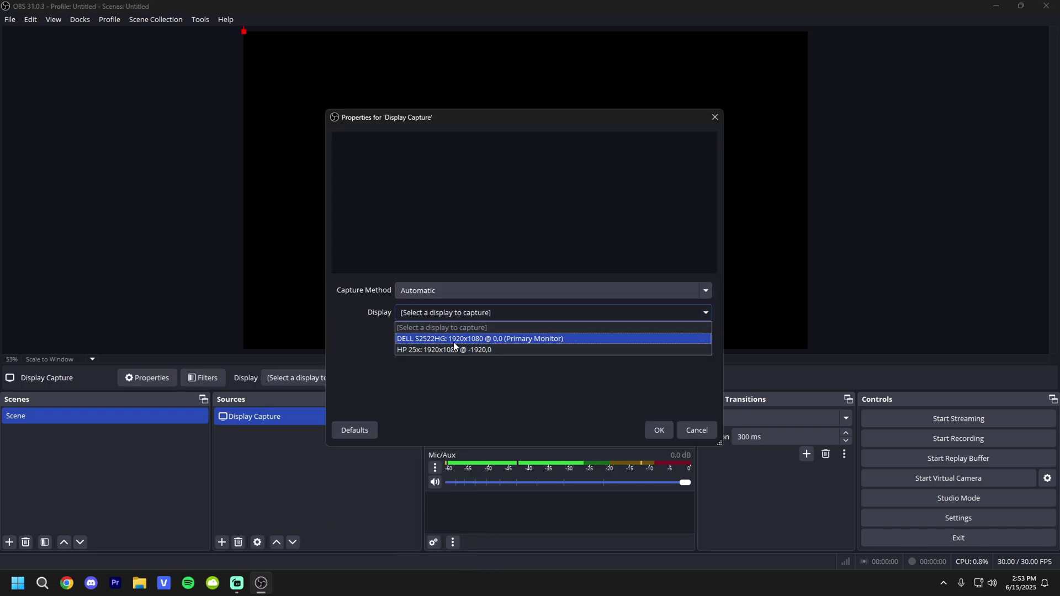
left_click(452, 341)
left_click_drag(443, 115, 424, 119)
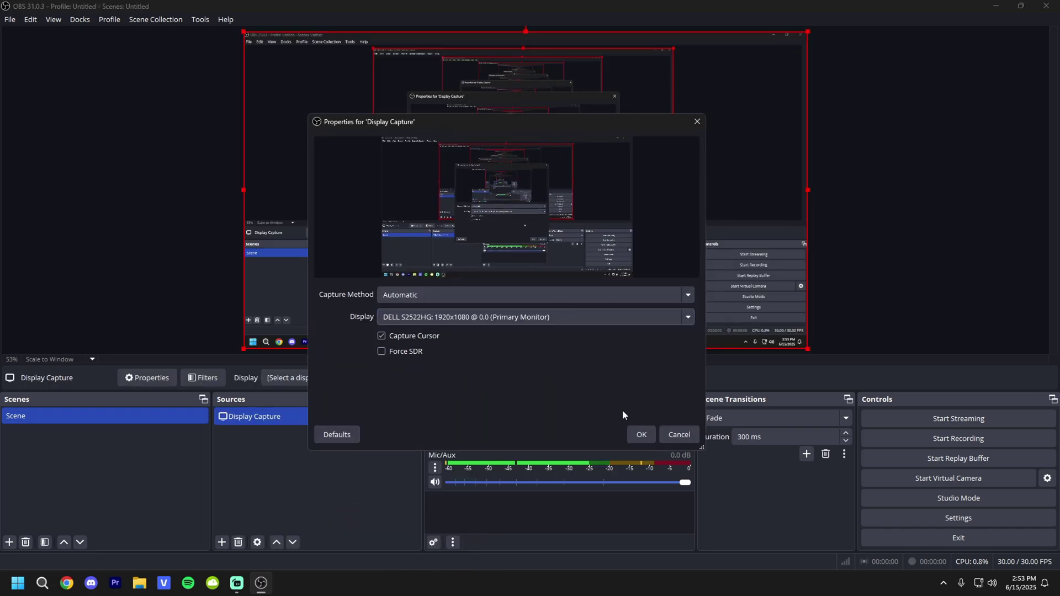
left_click(641, 435)
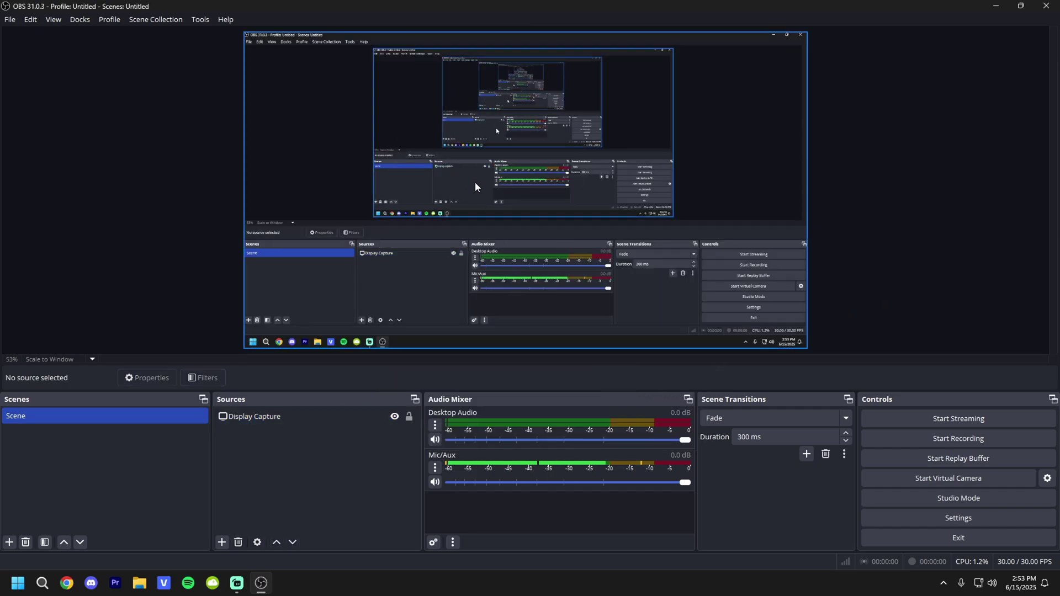
Step: Add a Game Capture source, try fullscreen and specific-window modes, then cancel its properties
right_click(349, 449)
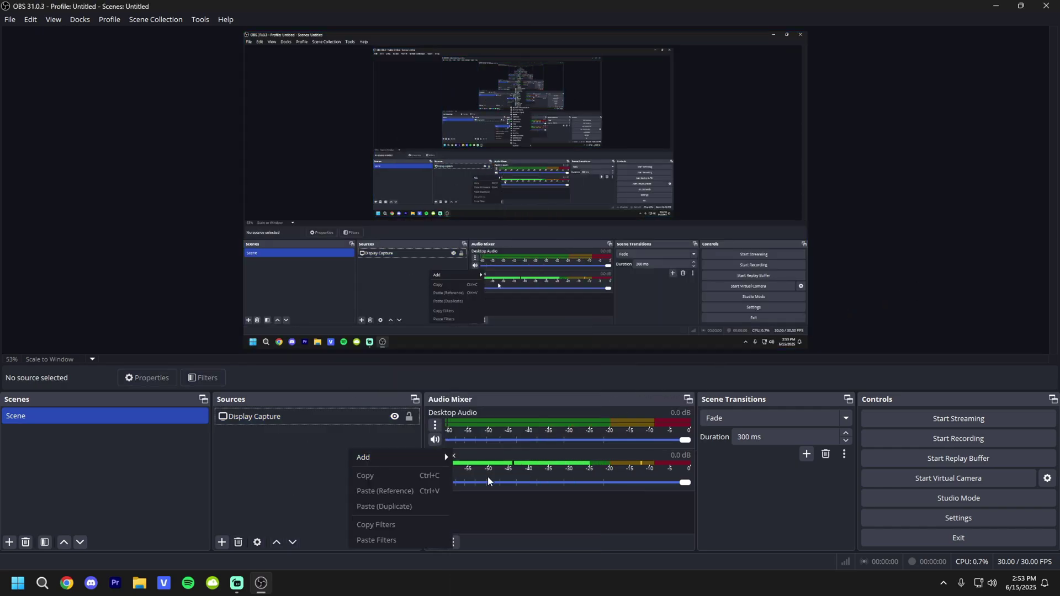
mouse_move(420, 457)
left_click(486, 429)
left_click(558, 357)
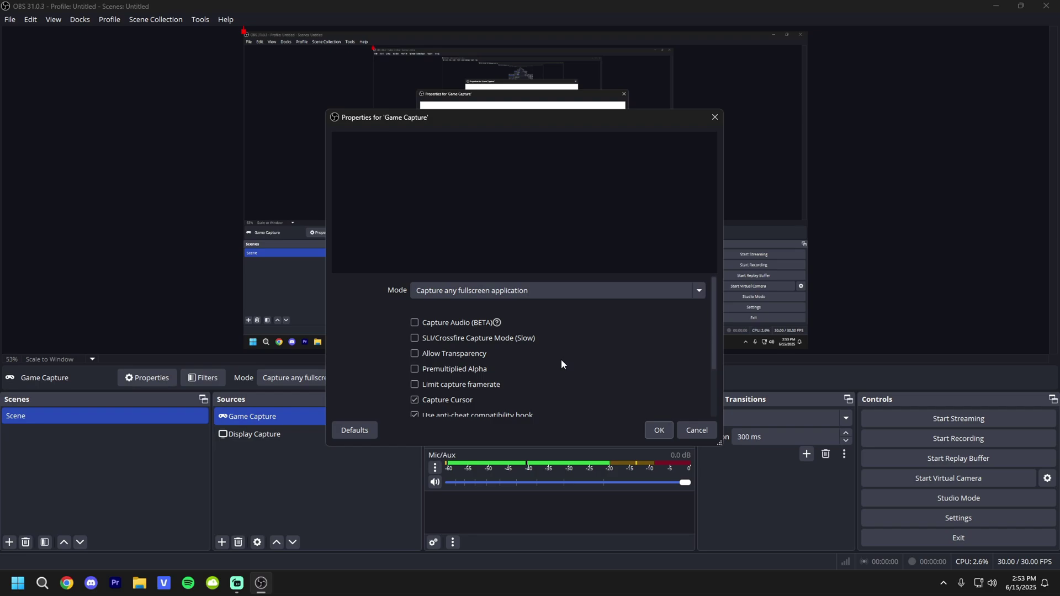
left_click(517, 291)
left_click(431, 291)
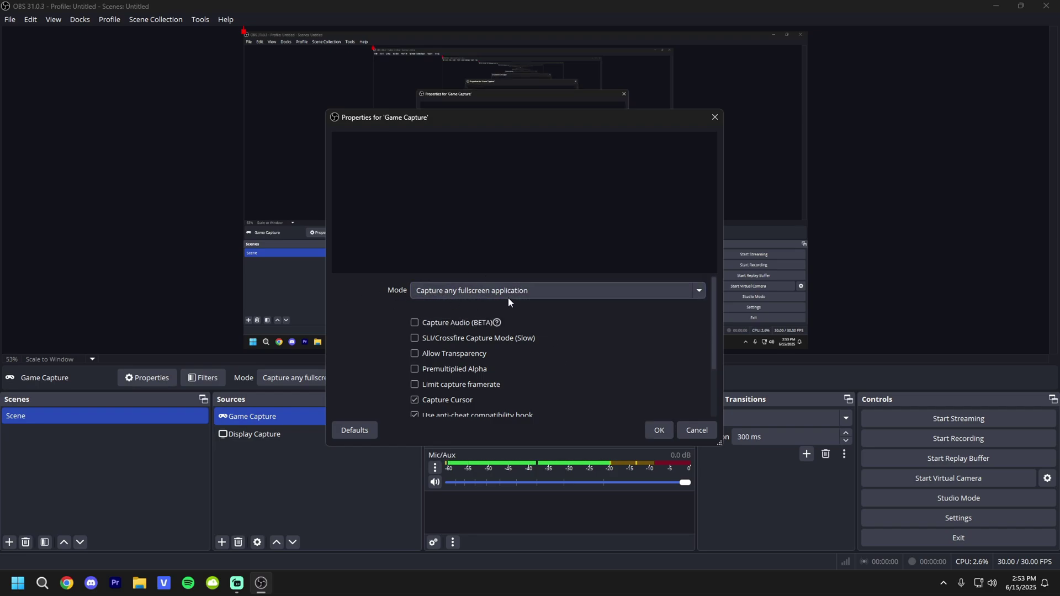
left_click(469, 290)
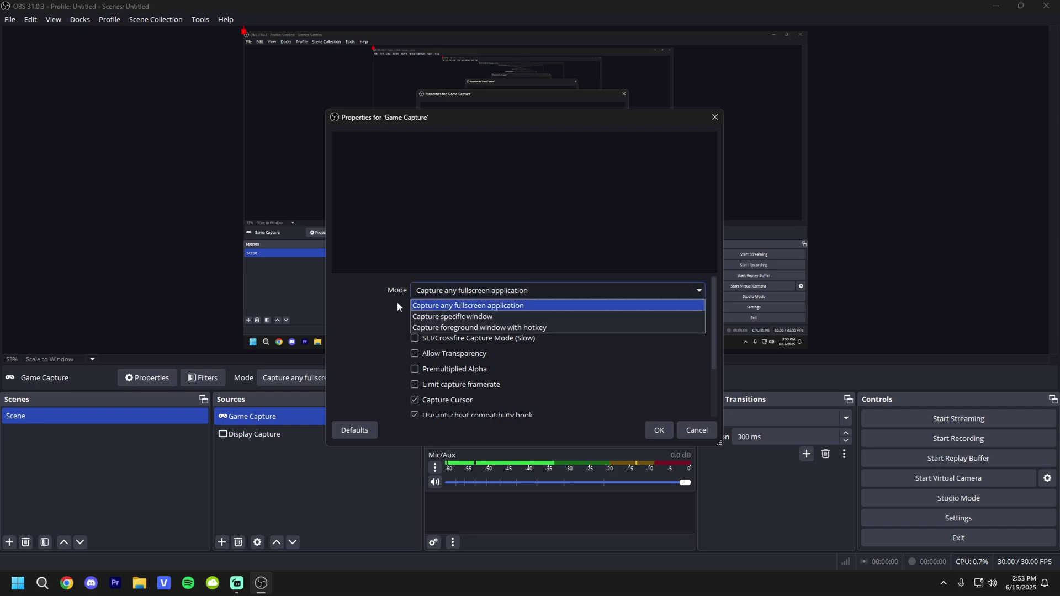
left_click(434, 316)
left_click(456, 312)
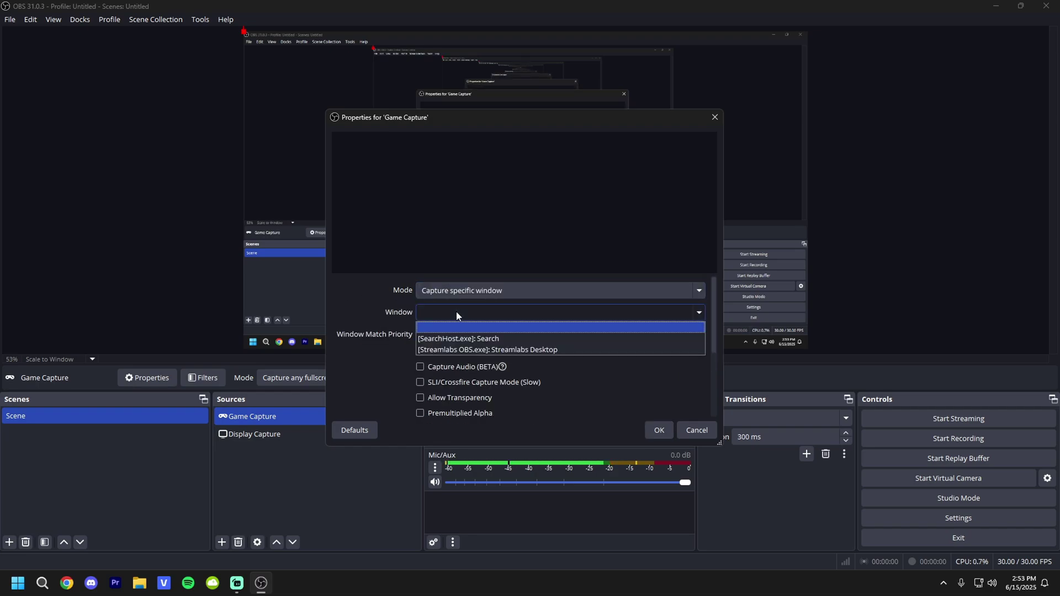
left_click(390, 298)
left_click(697, 431)
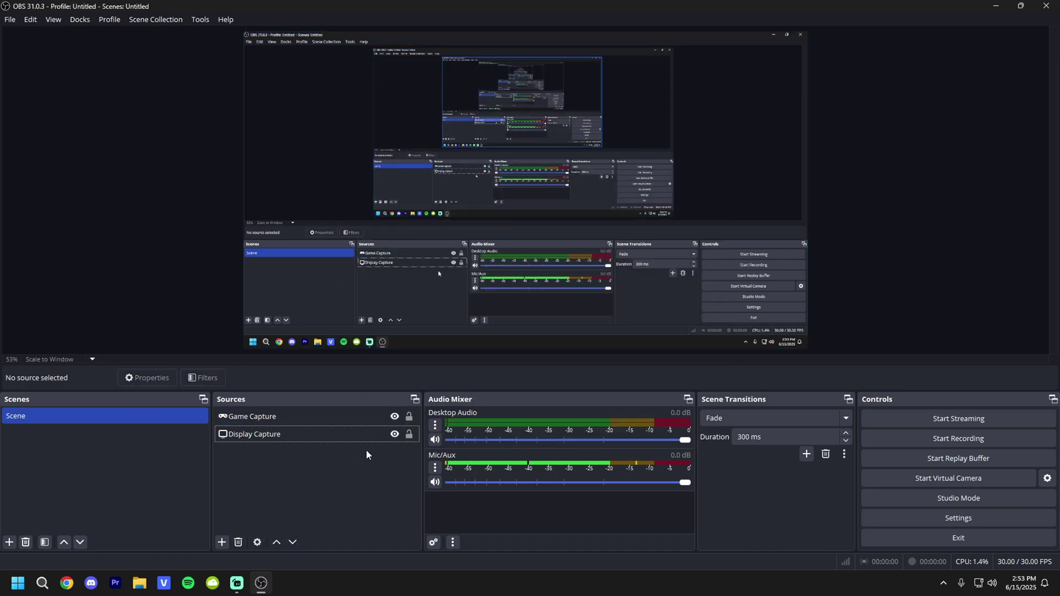
Step: Toggle the capture sources' visibility, then start and stop the replay buffer
left_click(394, 416)
left_click(393, 438)
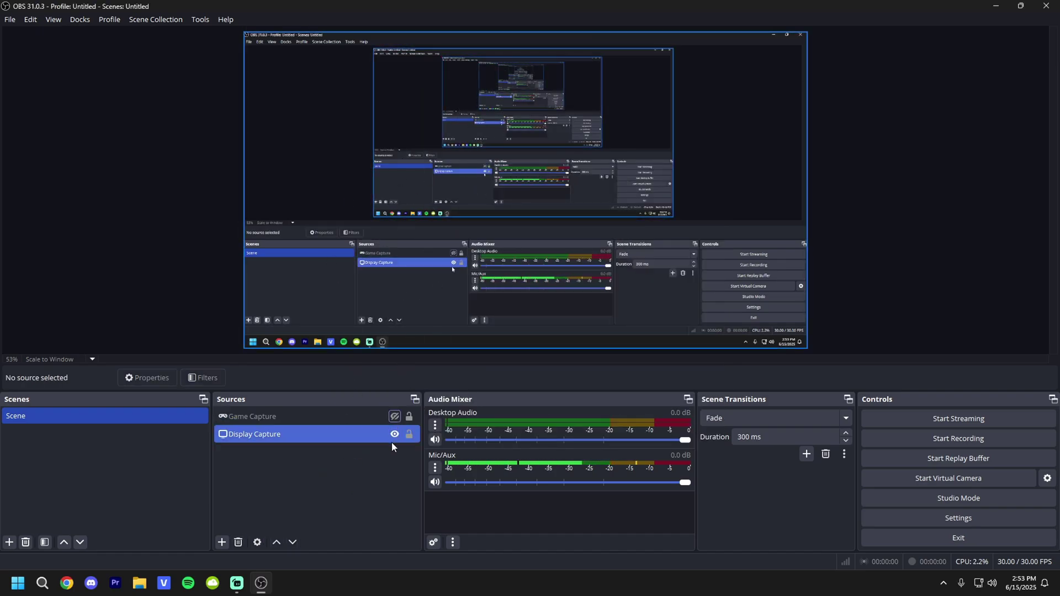
left_click(394, 434)
key("ctrl+z")
key("ctrl+z")
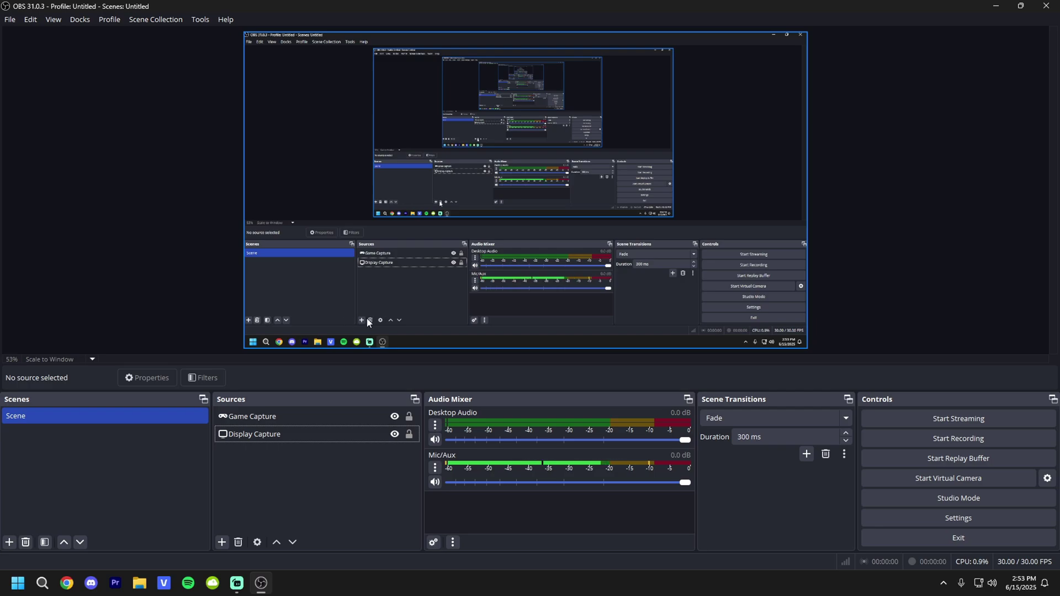
left_click(956, 459)
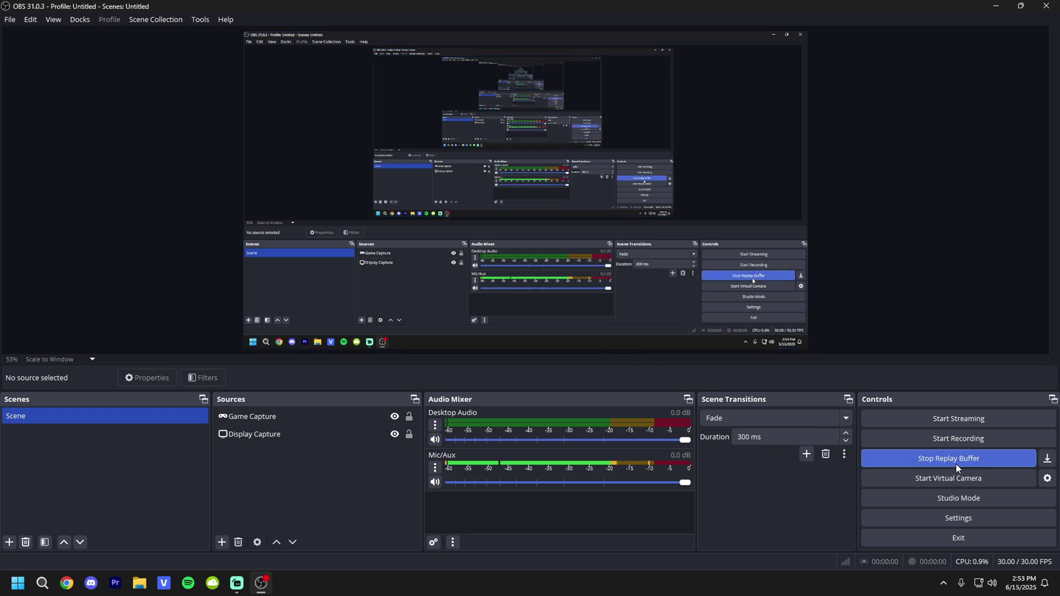
left_click(985, 462)
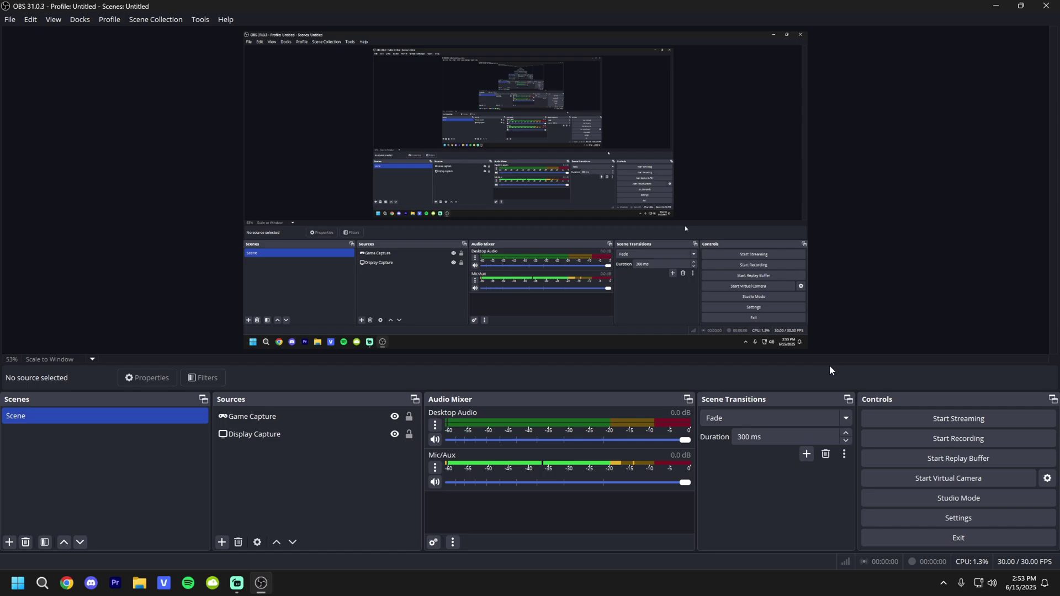
Step: Uncheck 'Automatically check for updates on startup' and check 'Minimize to system tray when started'
left_click(891, 515)
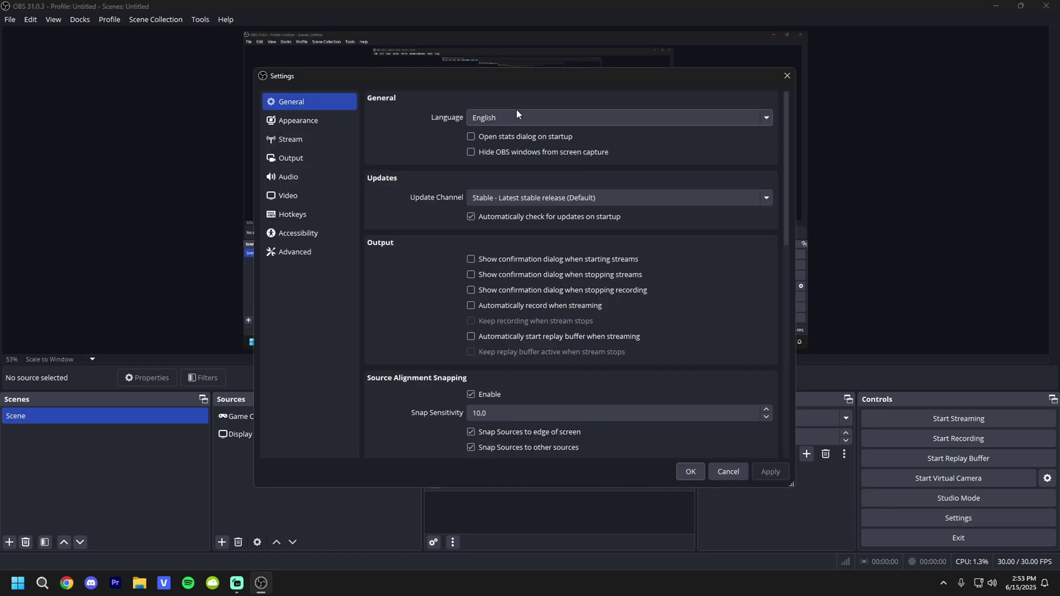
left_click(295, 233)
left_click(279, 119)
left_click(277, 105)
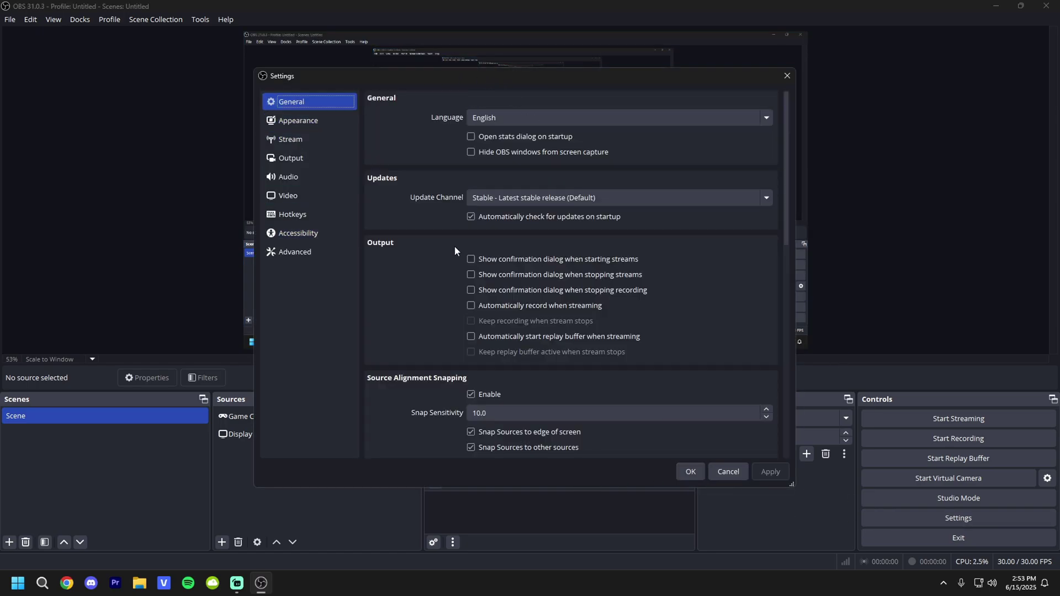
left_click(473, 217)
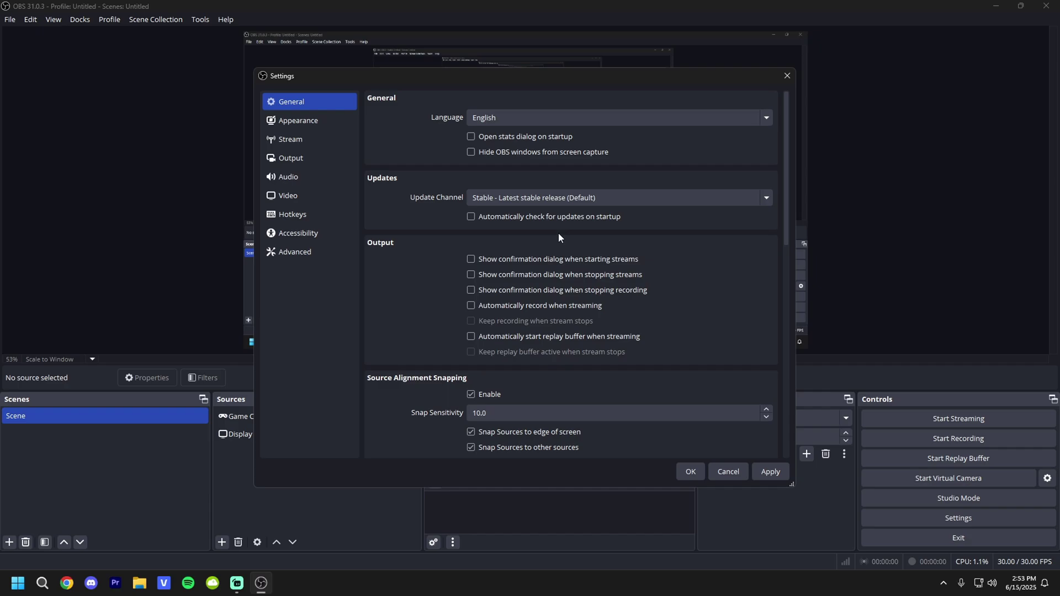
scroll(719, 356, "down", 2)
scroll(711, 369, "down", 7)
left_click(771, 472)
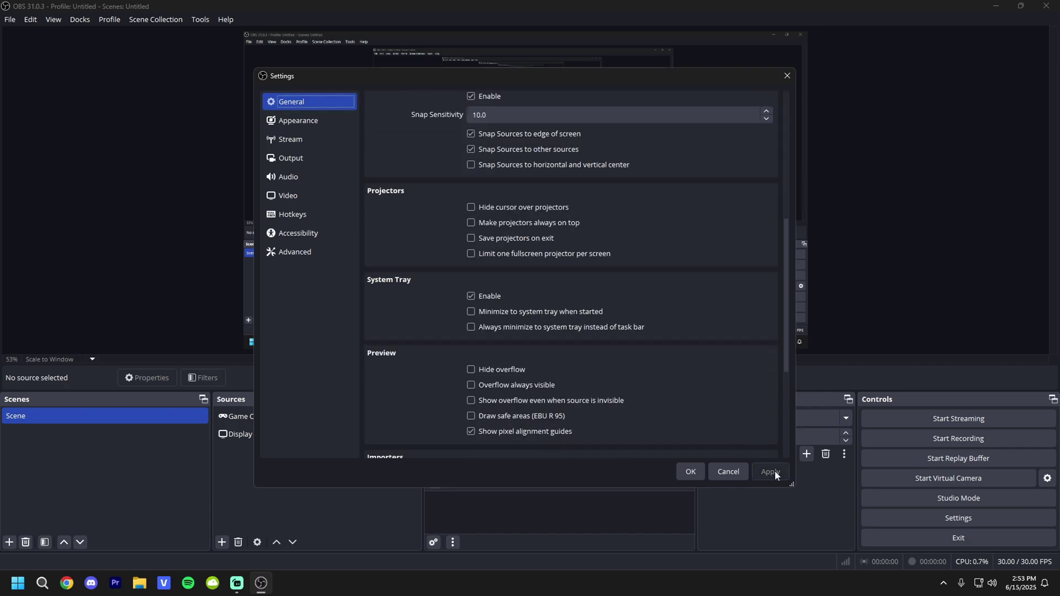
Step: Apply and close the settings, quit OBS, and relaunch it from the desktop shortcut
left_click(471, 312)
left_click(685, 471)
left_click(1046, 6)
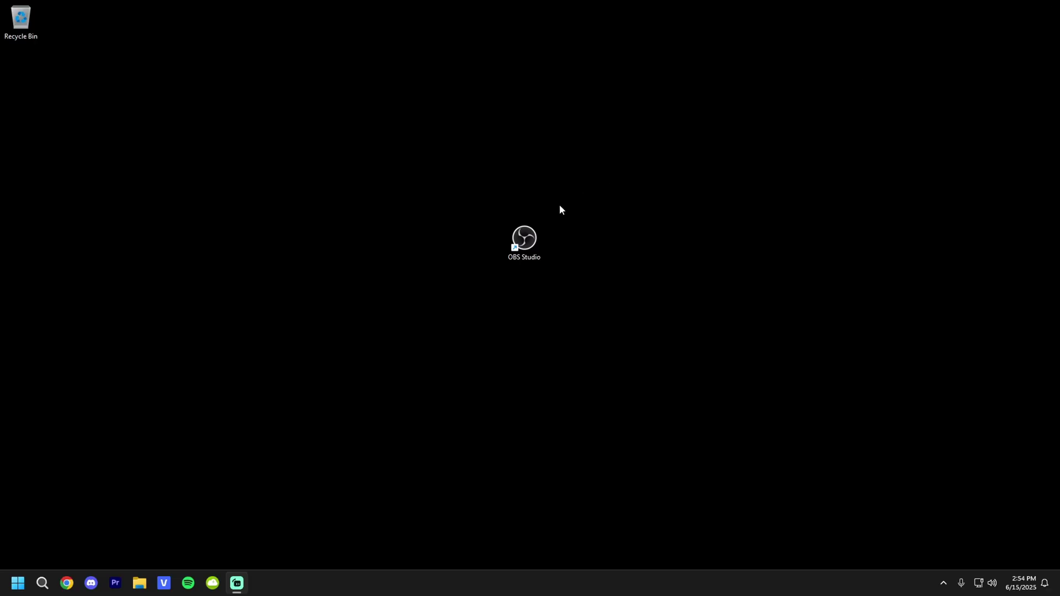
double_click(528, 239)
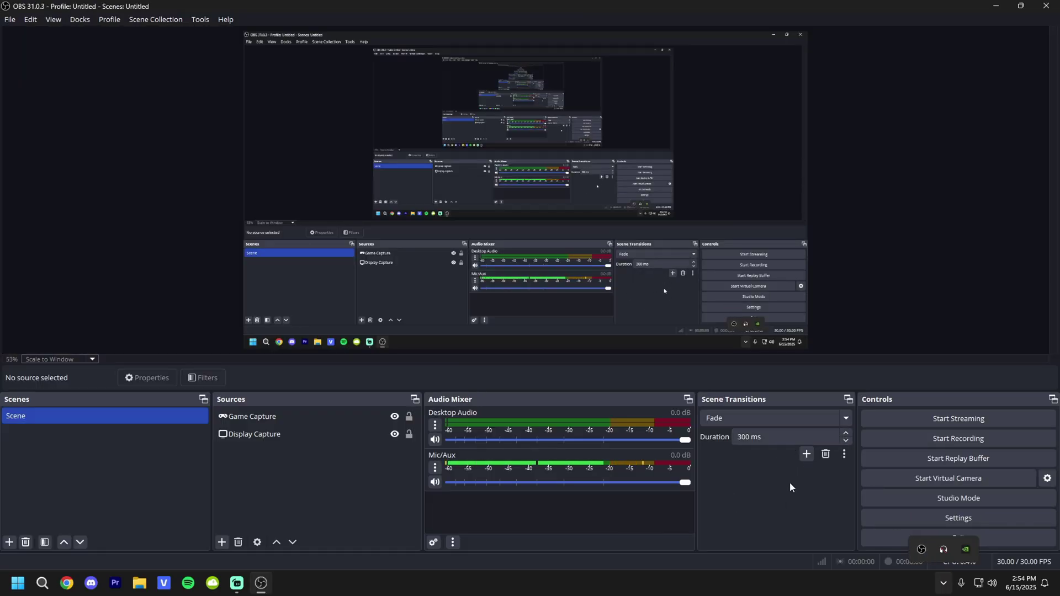
Step: Open the Recording tab of the Output settings
left_click(919, 516)
left_click(333, 140)
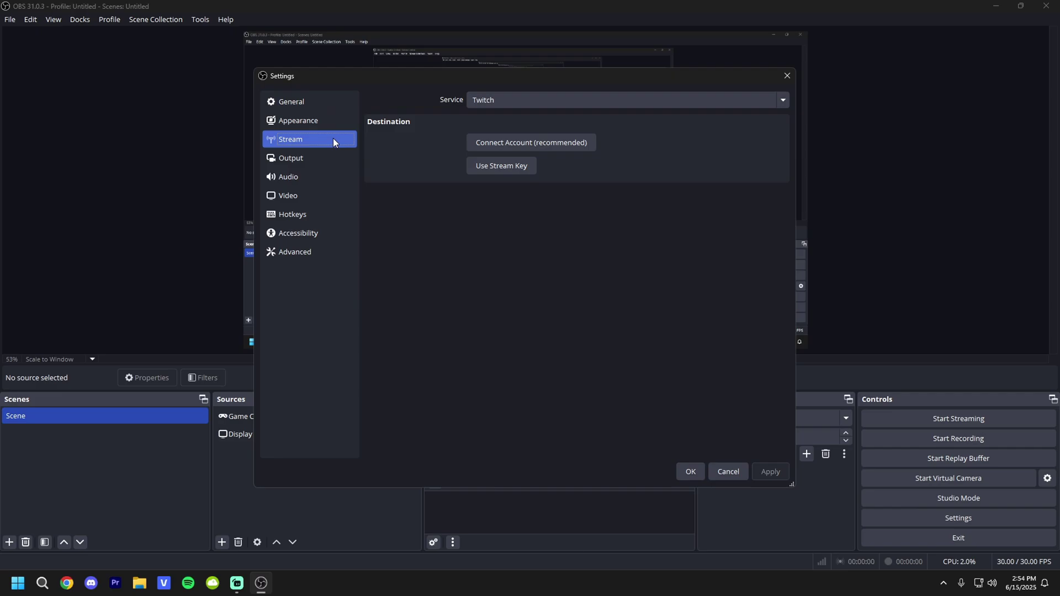
left_click(328, 157)
left_click(313, 101)
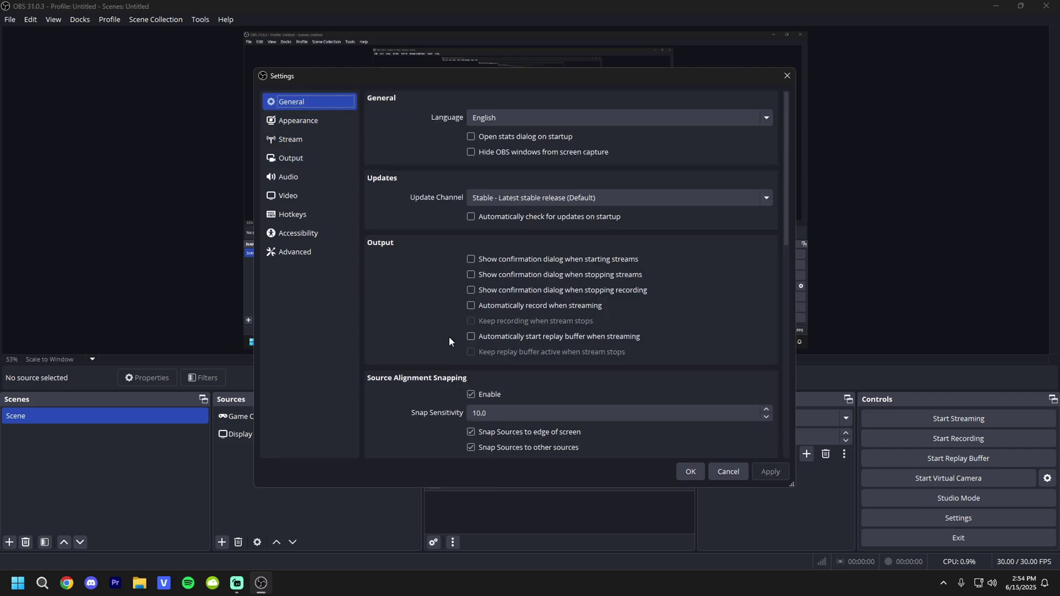
scroll(436, 320, "down", 4)
scroll(384, 256, "up", 4)
left_click(296, 157)
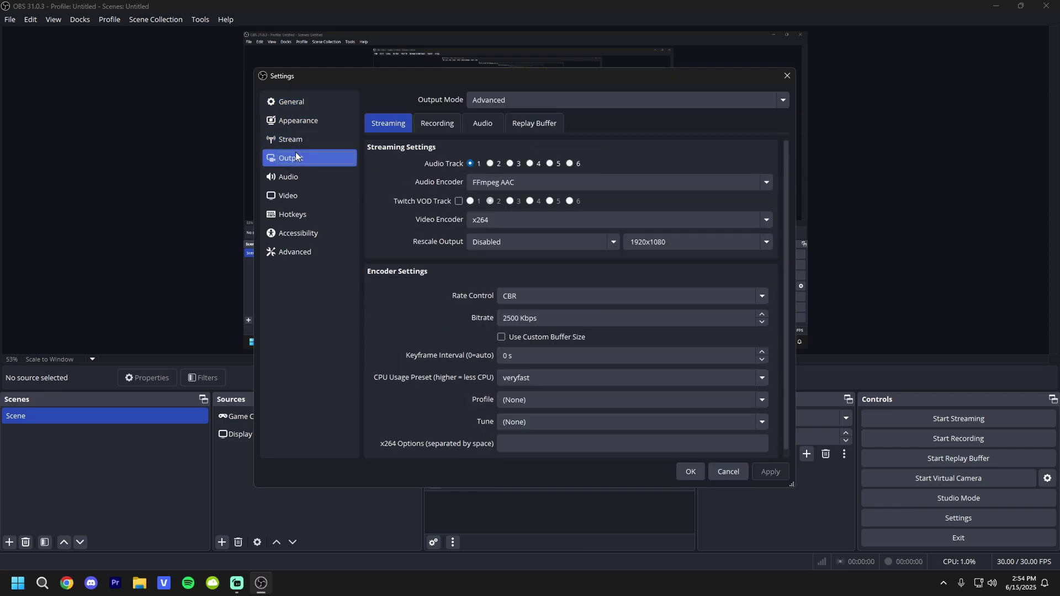
left_click(436, 121)
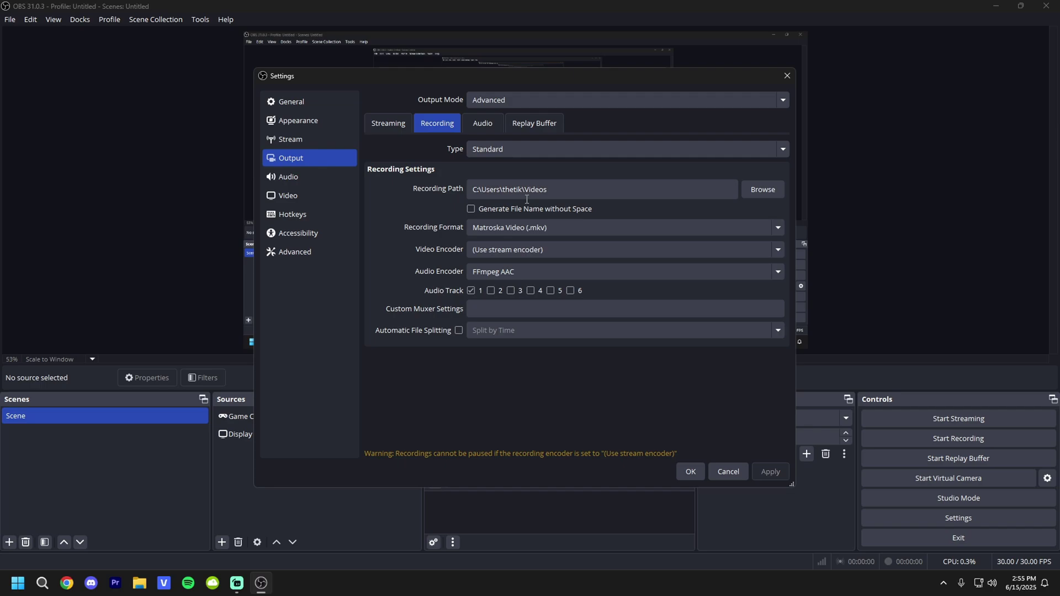
Step: Check the recording path with Browse, keeping the Videos folder
triple_click(475, 186)
left_click(401, 198)
left_click(748, 191)
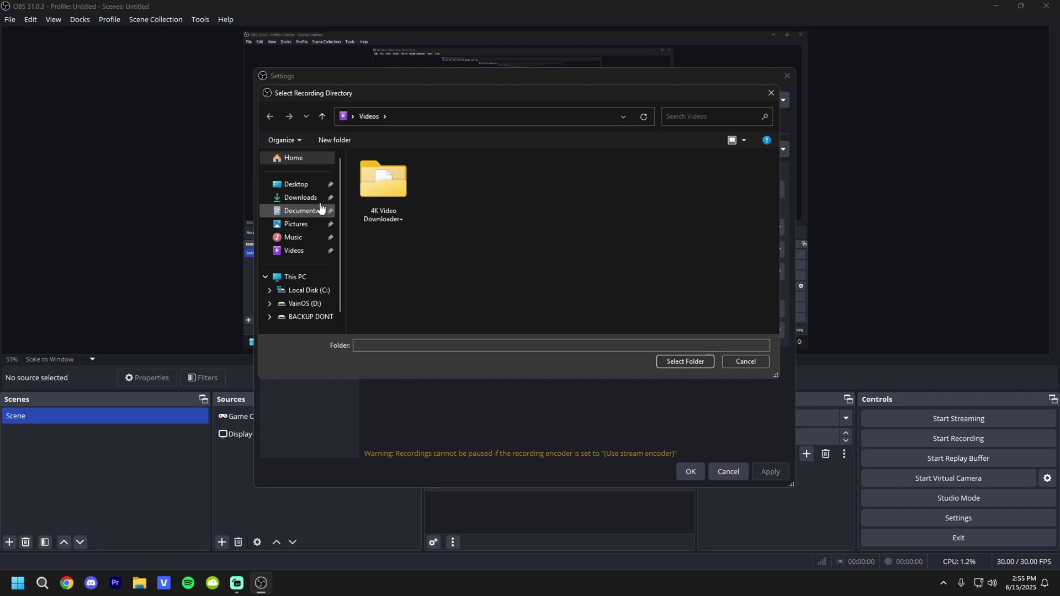
left_click(770, 91)
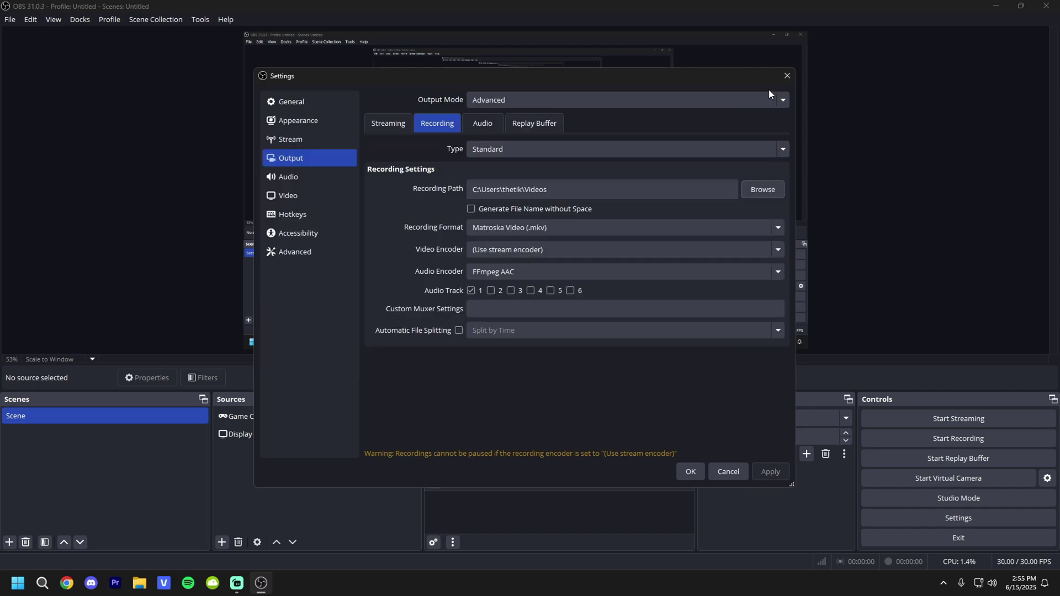
Step: Set the Recording Format to MPEG-4 (.mp4)
left_click(555, 227)
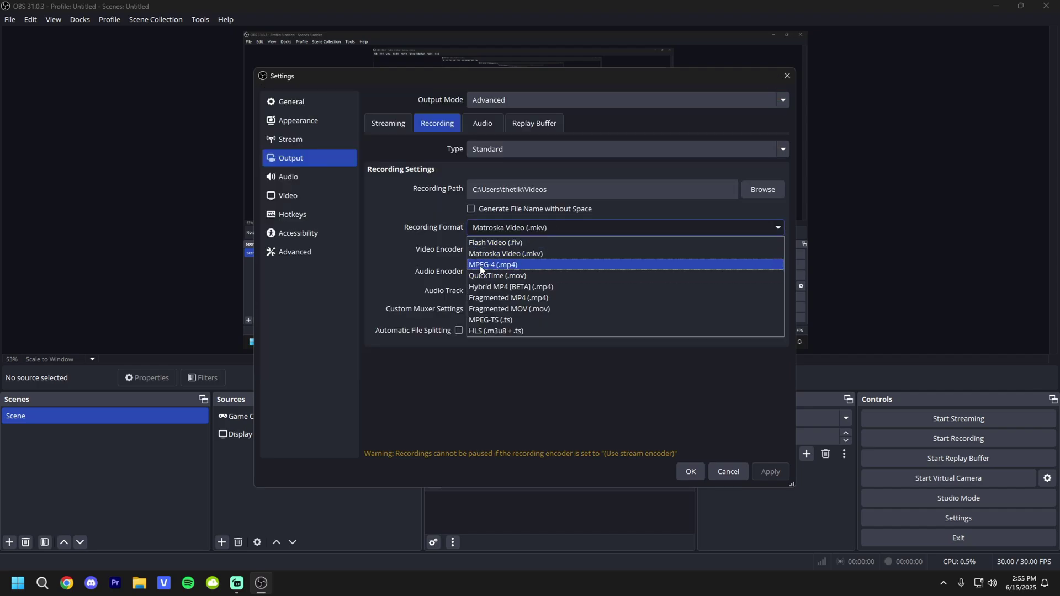
left_click(513, 264)
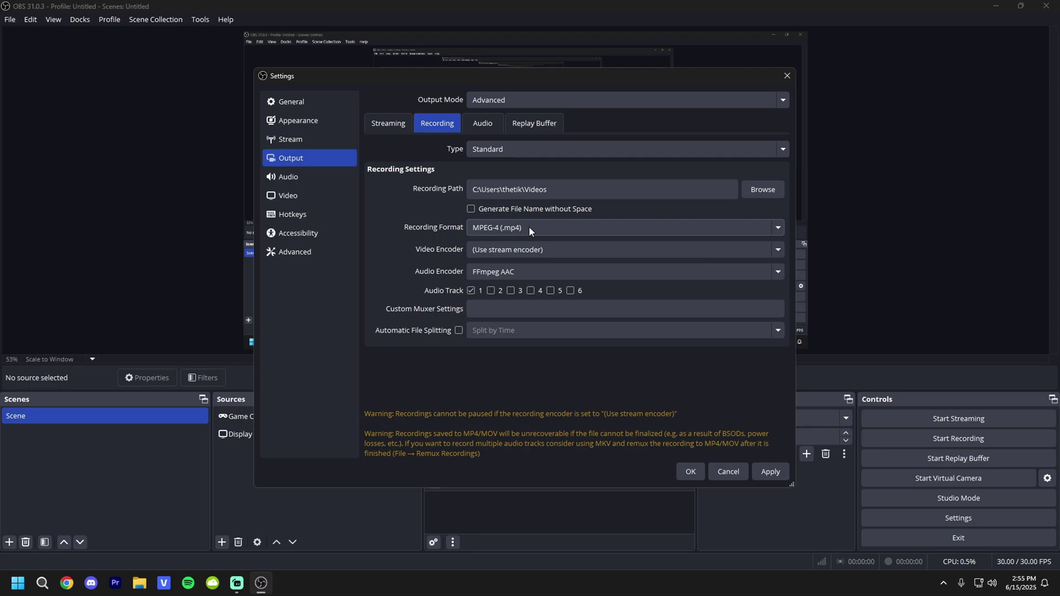
left_click(558, 229)
left_click(425, 264)
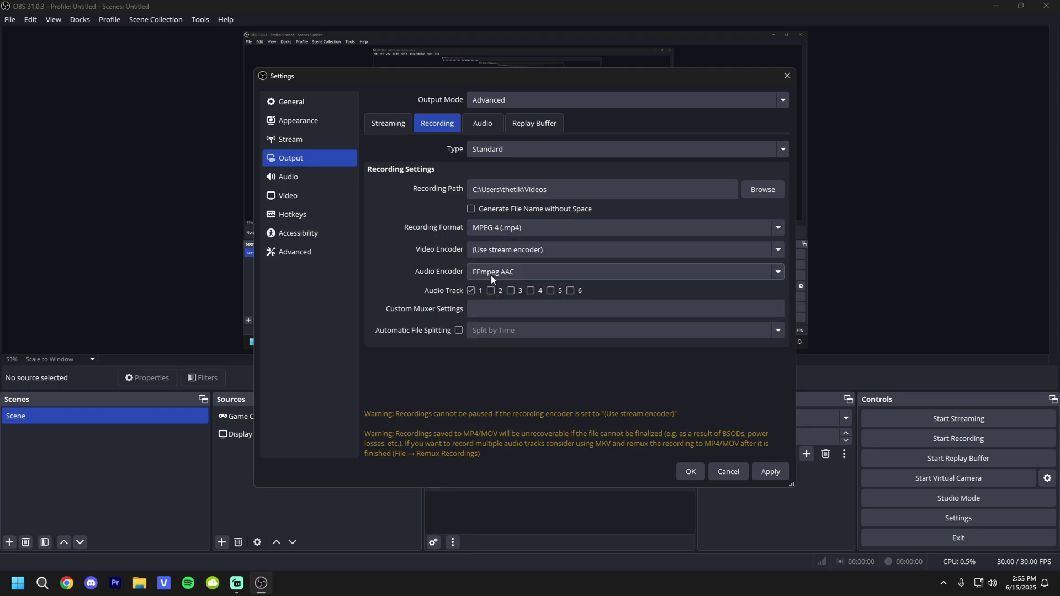
left_click(499, 227)
left_click(519, 250)
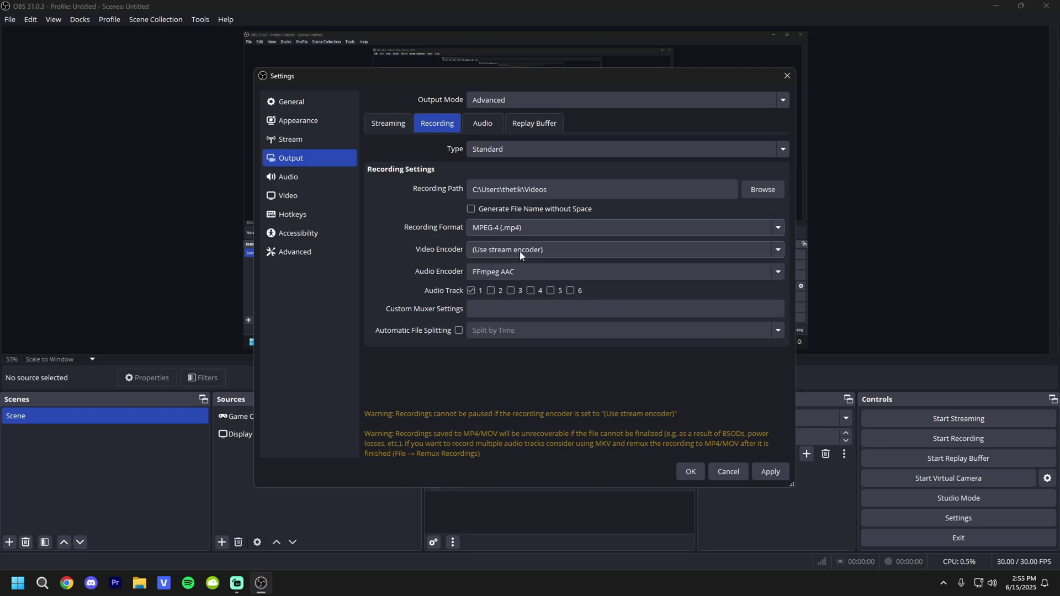
Step: Choose NVIDIA NVENC H.264 as the recording video encoder after briefly trying x264
left_click(519, 251)
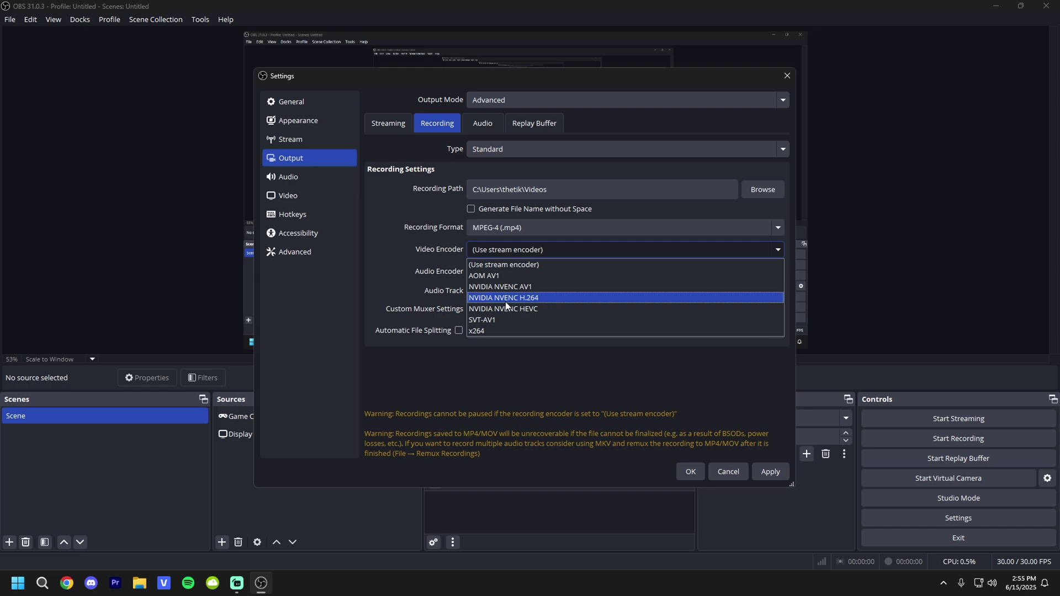
left_click(506, 300)
left_click(537, 246)
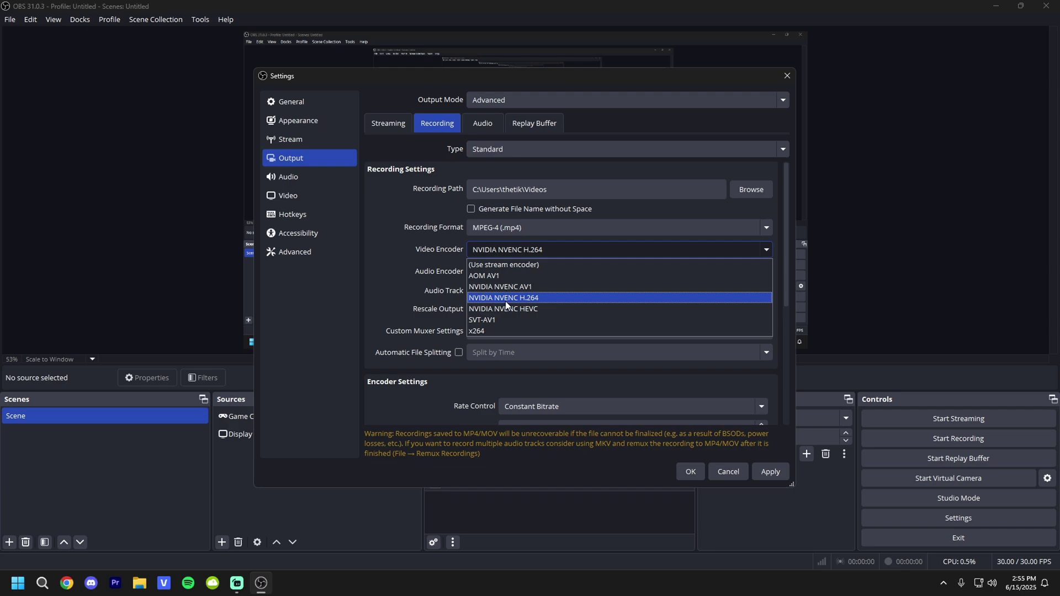
left_click(476, 331)
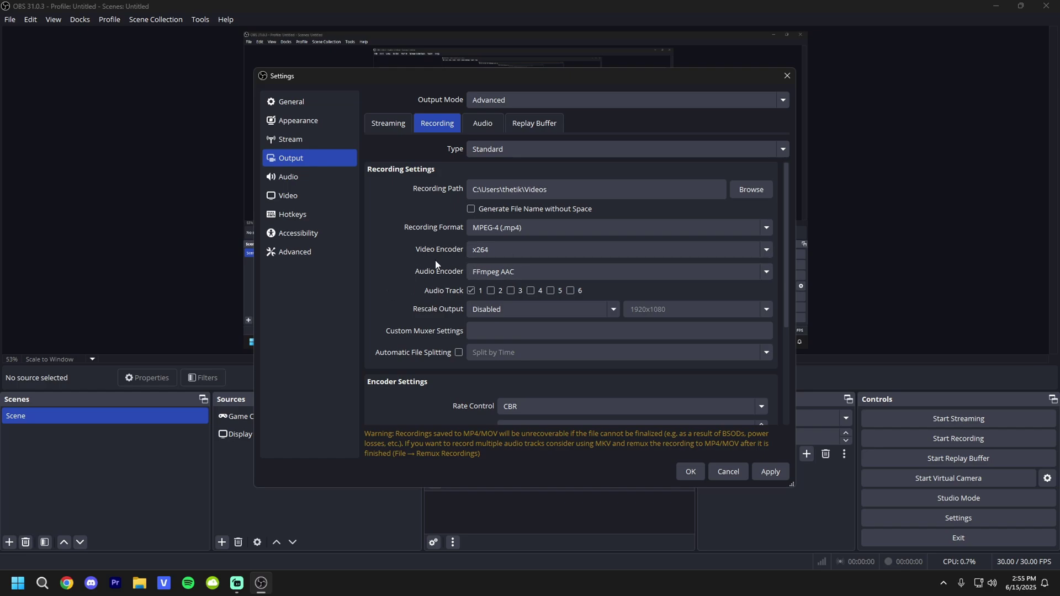
left_click(498, 250)
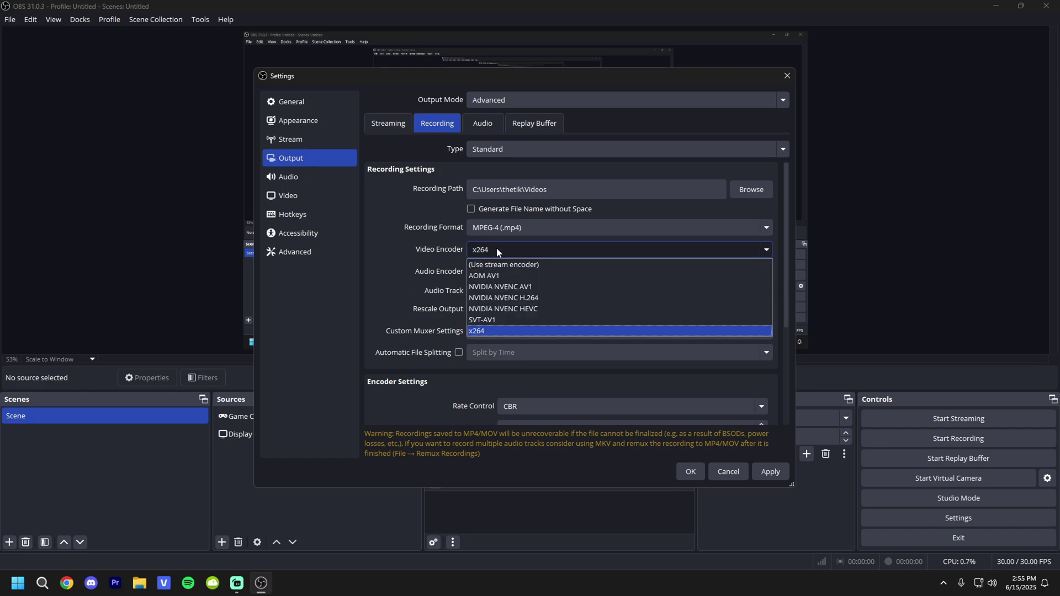
left_click(496, 249)
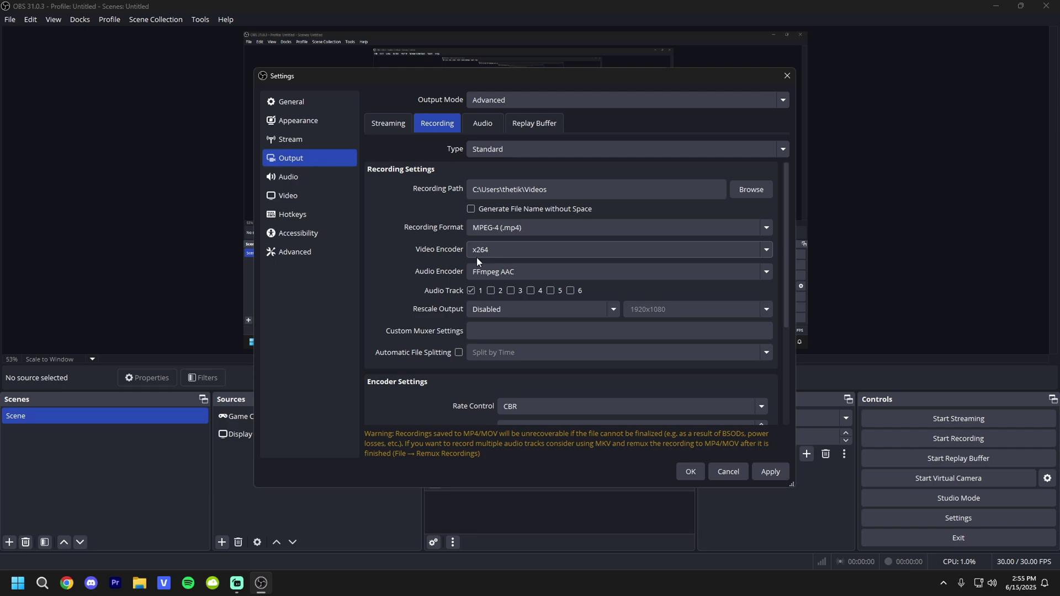
left_click(479, 257)
left_click(500, 297)
left_click(496, 253)
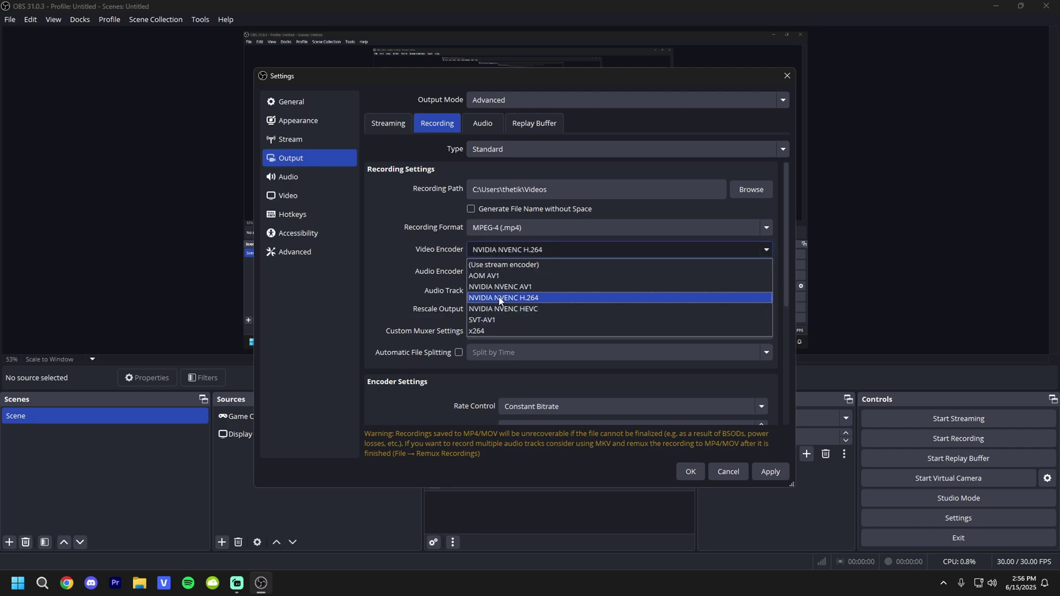
left_click(499, 298)
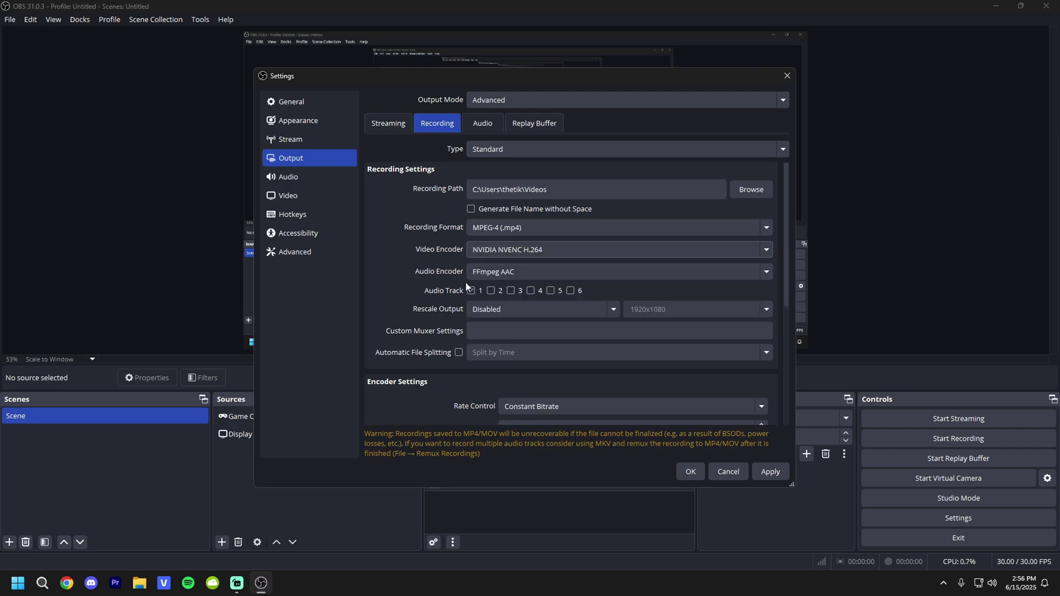
left_click(484, 272)
left_click(484, 274)
scroll(426, 297, "down", 1)
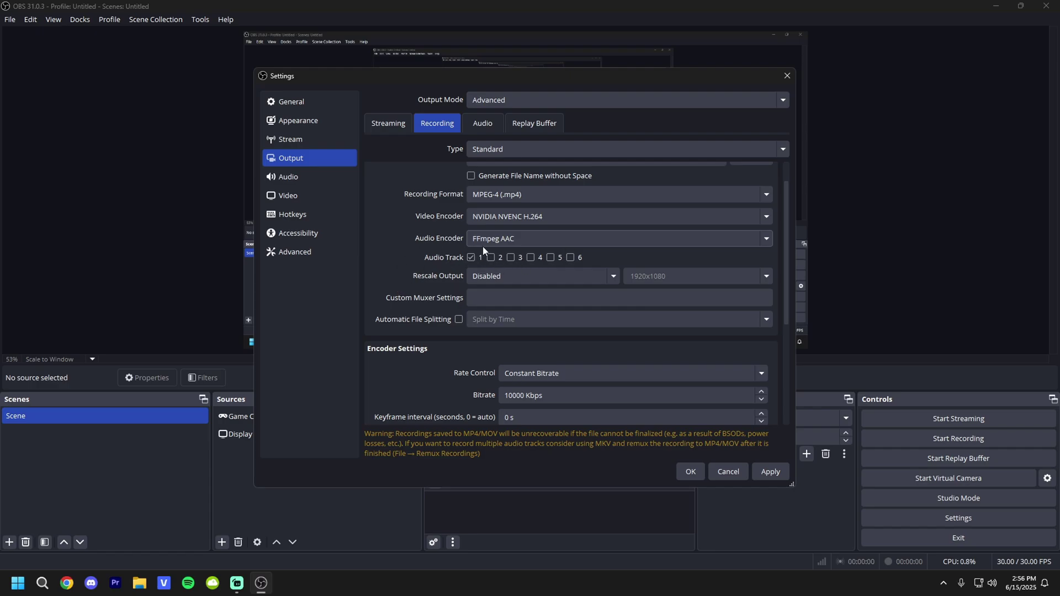
left_click(491, 259)
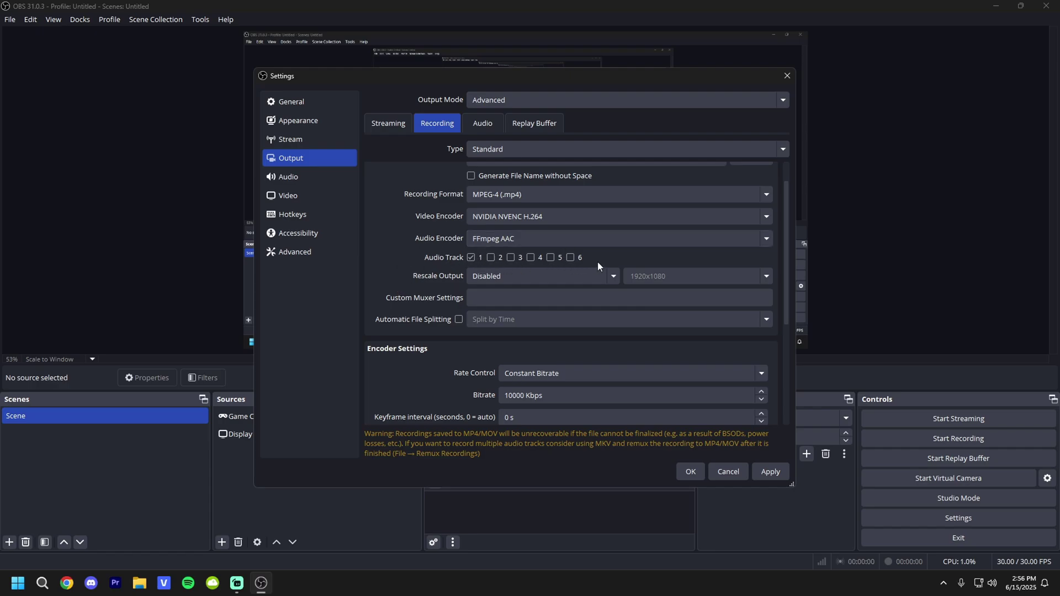
scroll(419, 263, "down", 1)
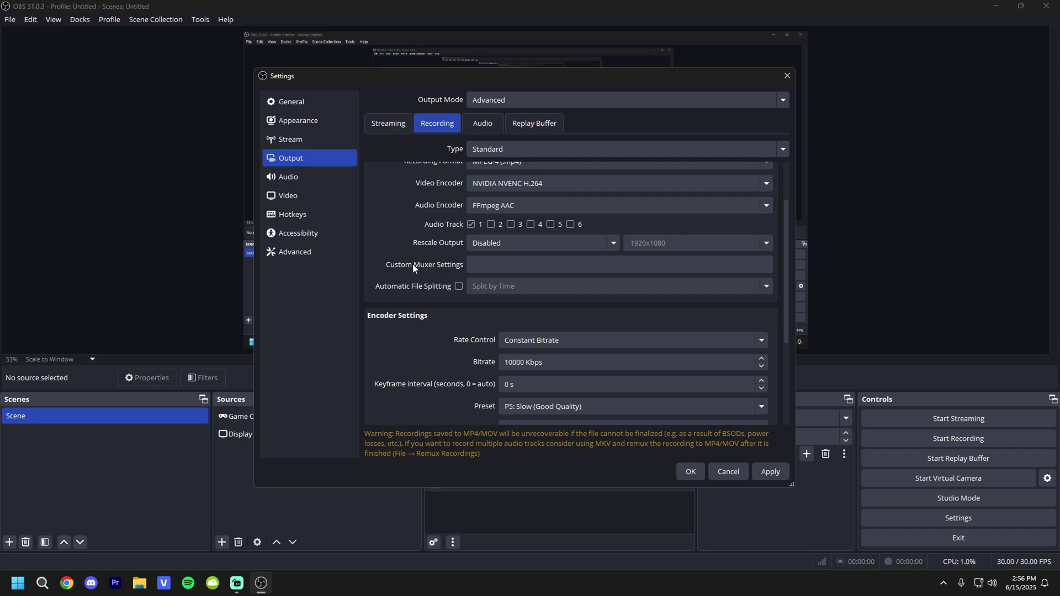
left_click(484, 249)
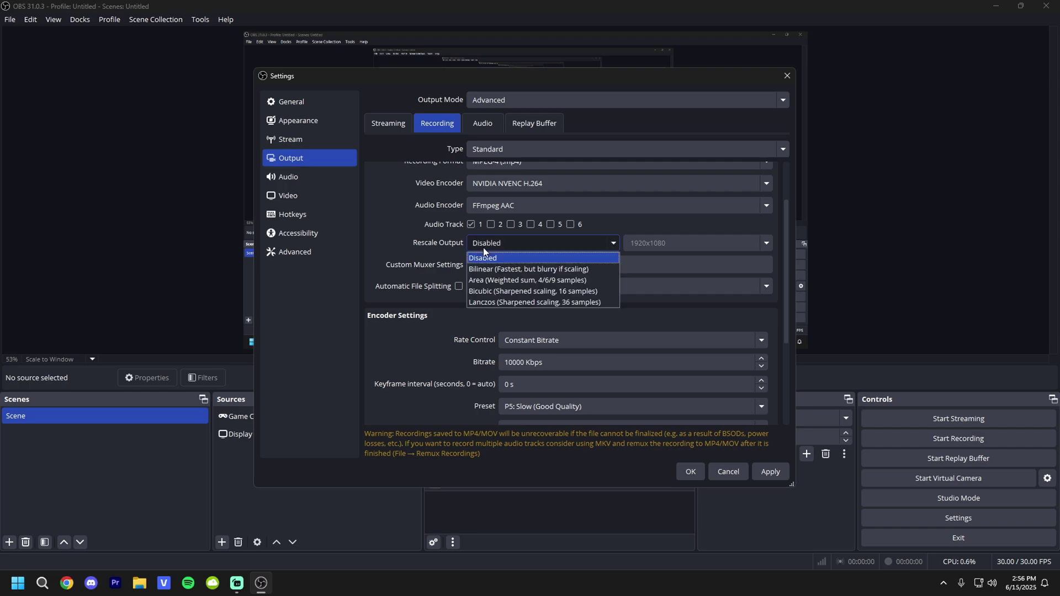
left_click(482, 247)
left_click(483, 247)
left_click(495, 301)
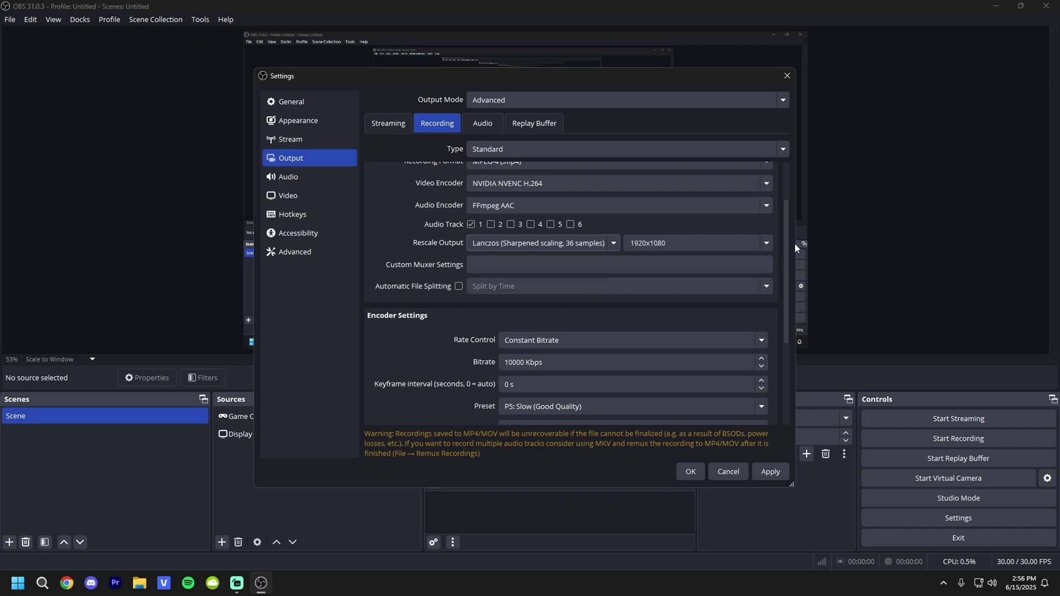
left_click(740, 244)
left_click(507, 249)
left_click(498, 257)
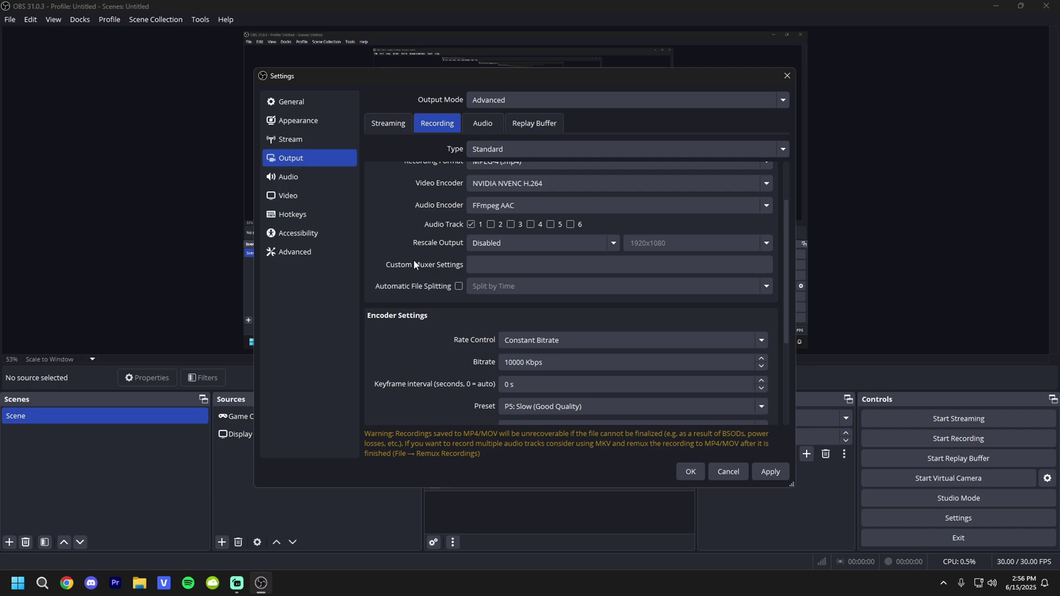
scroll(414, 265, "down", 4)
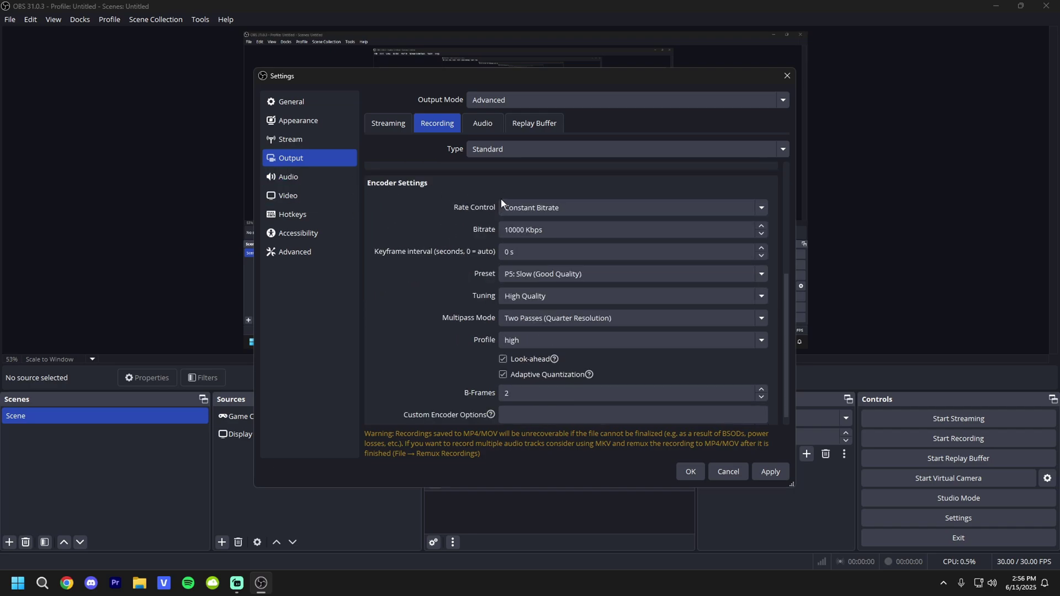
Step: Set the recording rate control to Constant QP with the value left at 20
left_click(522, 207)
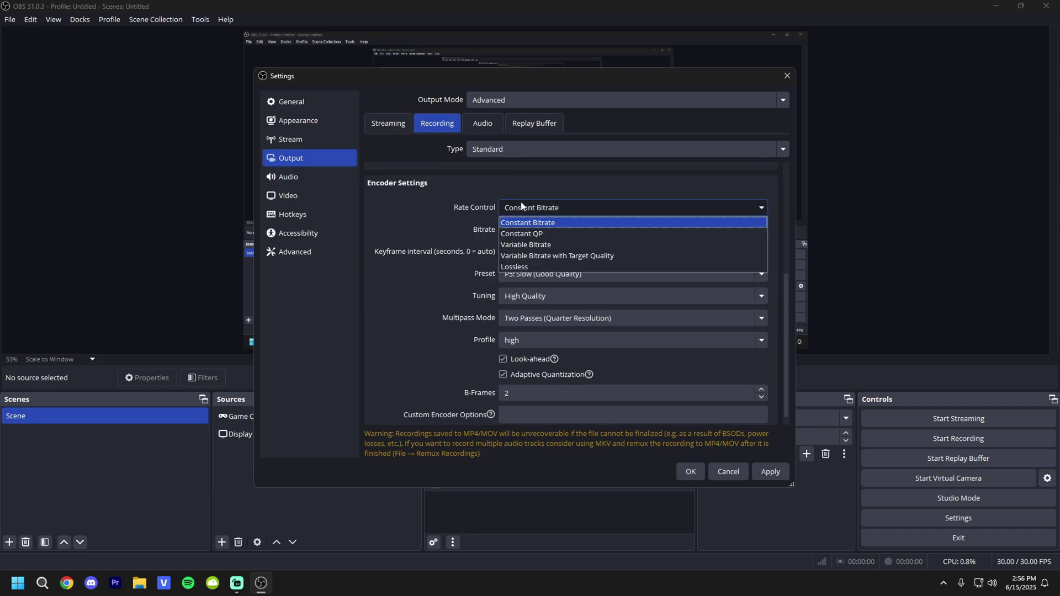
left_click(517, 233)
double_click(511, 230)
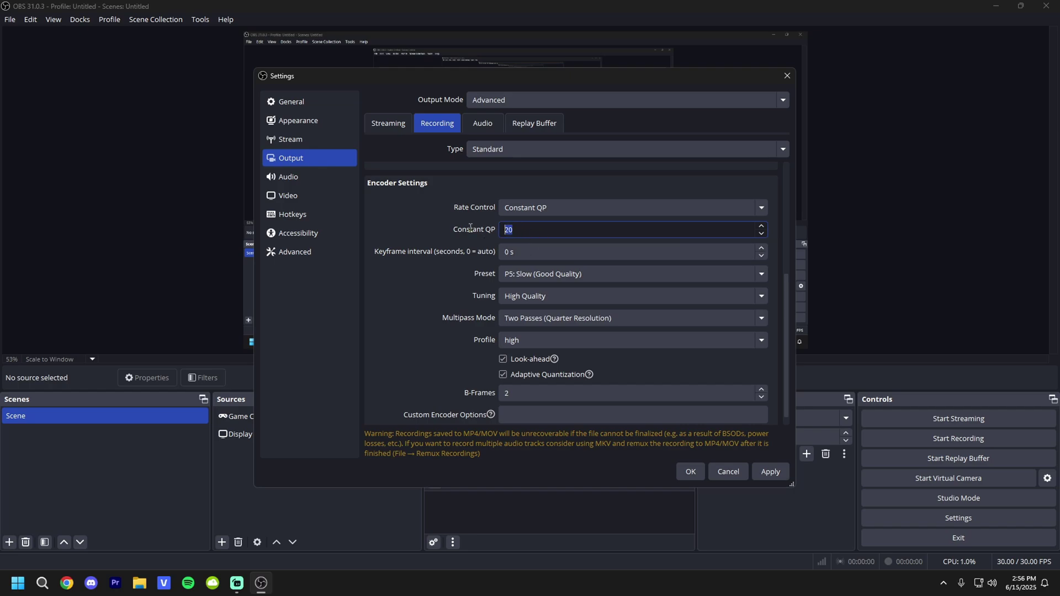
left_click(399, 268)
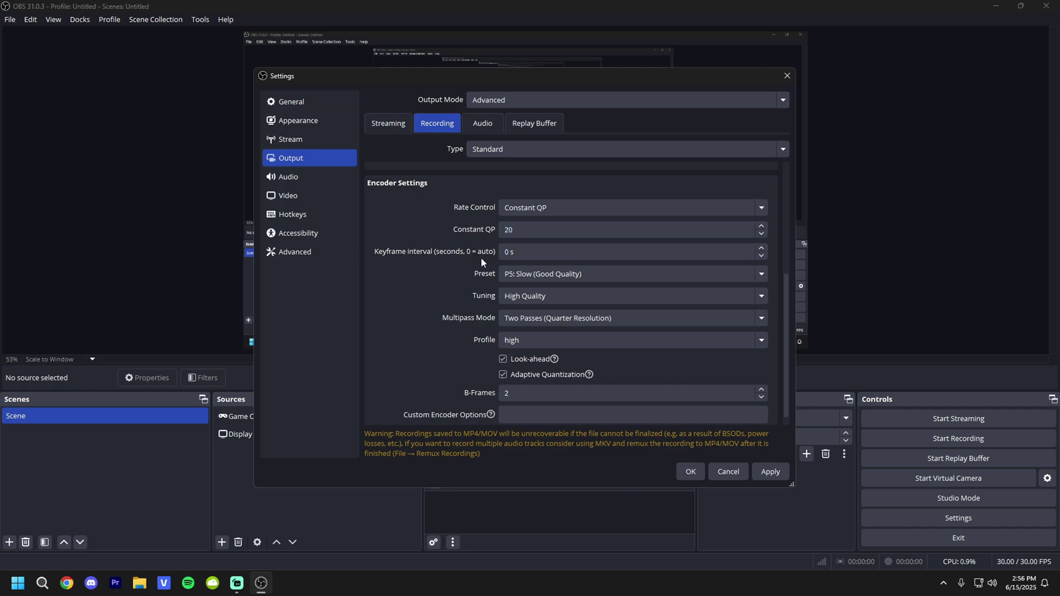
Step: Keep the P5 Slow (Good Quality) preset and High Quality tuning
left_click(526, 274)
left_click(525, 273)
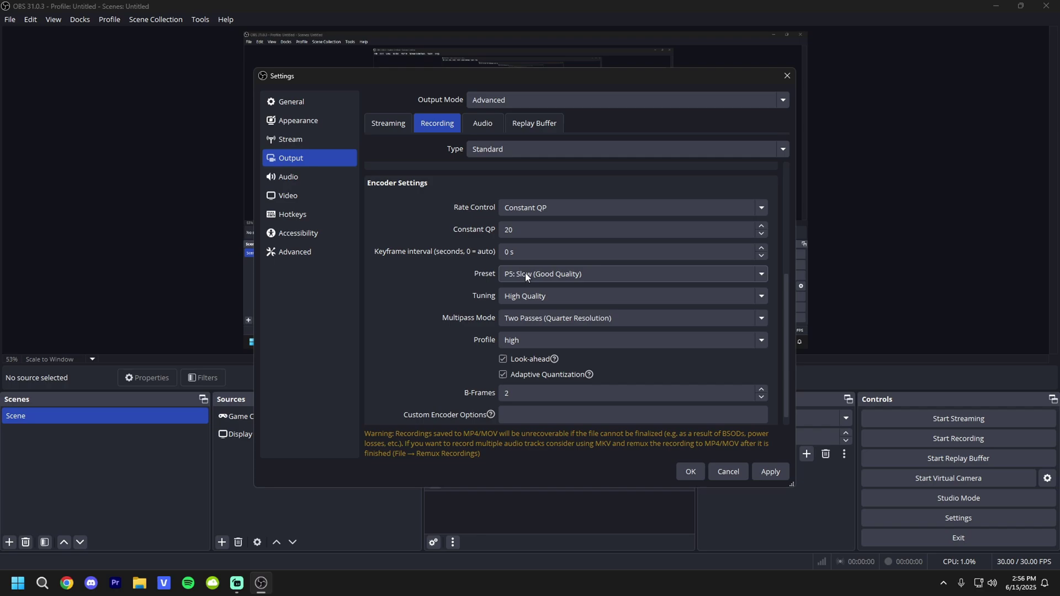
left_click(524, 273)
left_click(524, 273)
scroll(522, 283, "down", 1)
left_click(522, 283)
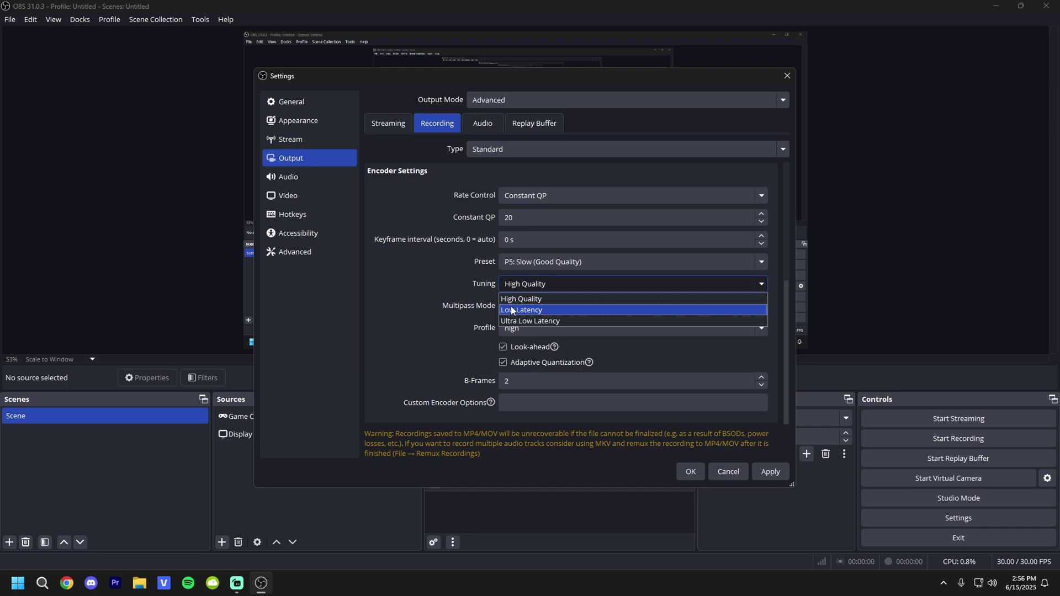
left_click(442, 304)
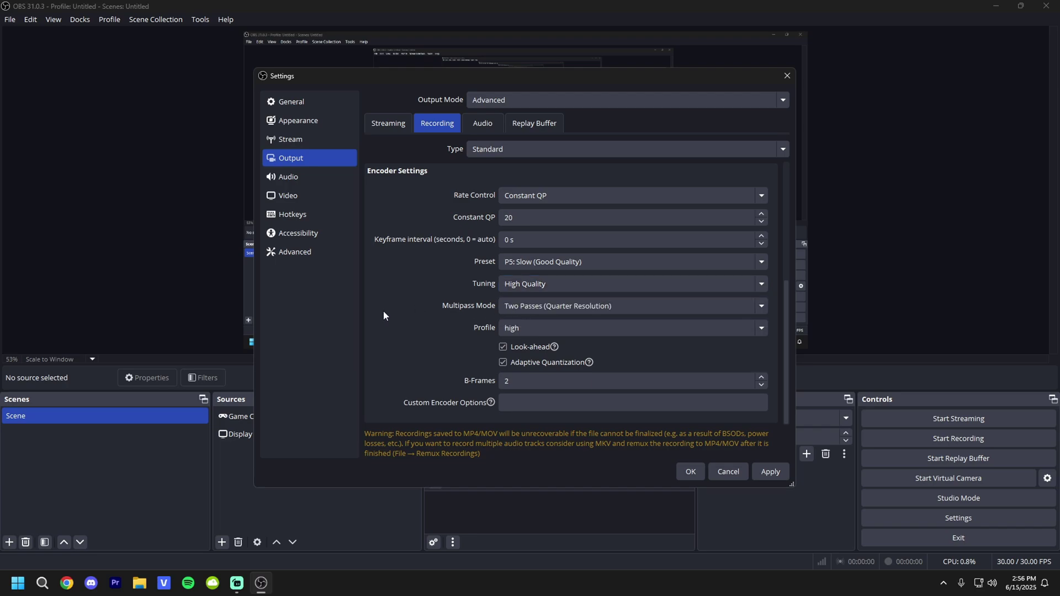
left_click(528, 286)
left_click(440, 301)
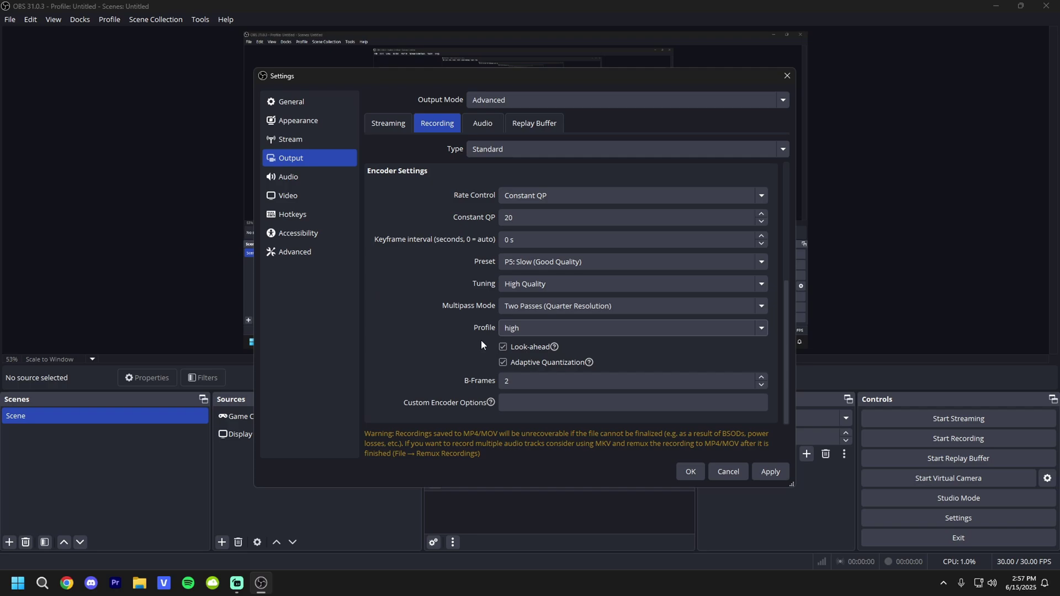
Step: On the Replay Buffer tab, check the 60 s replay time and 512 MB memory limit
left_click(533, 124)
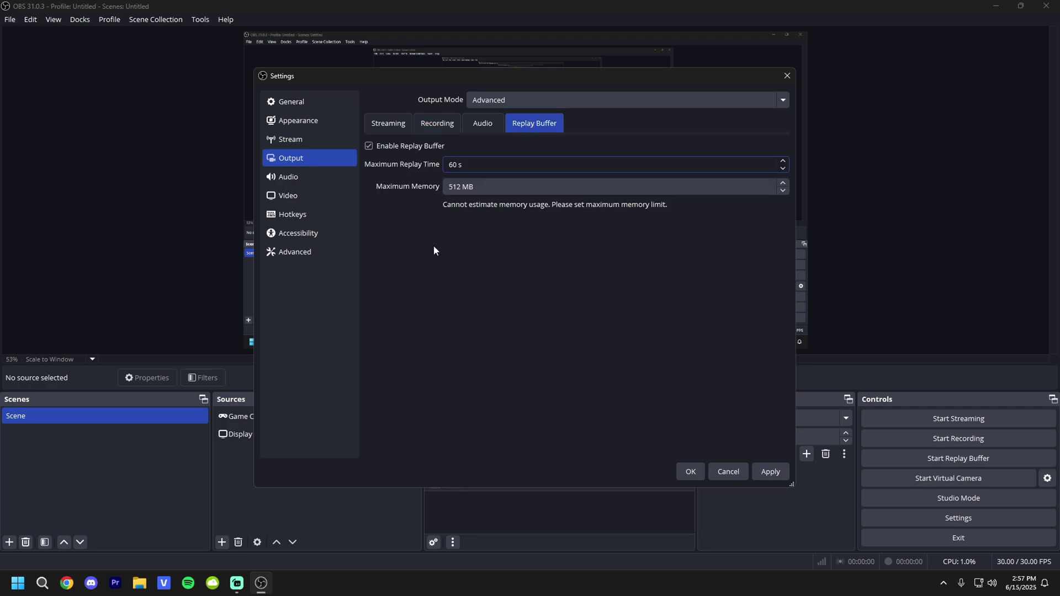
left_click_drag(495, 188, 420, 192)
left_click(495, 188)
left_click(484, 189)
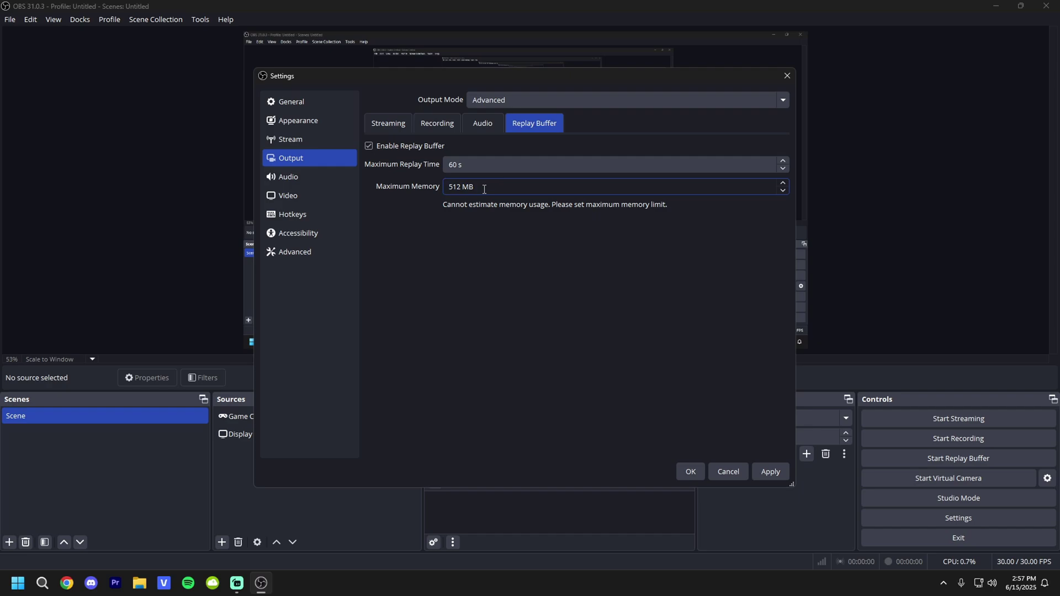
double_click(457, 191)
left_click_drag(479, 164, 441, 188)
left_click(489, 192)
Step: Open the Audio settings and keep the sample rate at 48 kHz
left_click(430, 128)
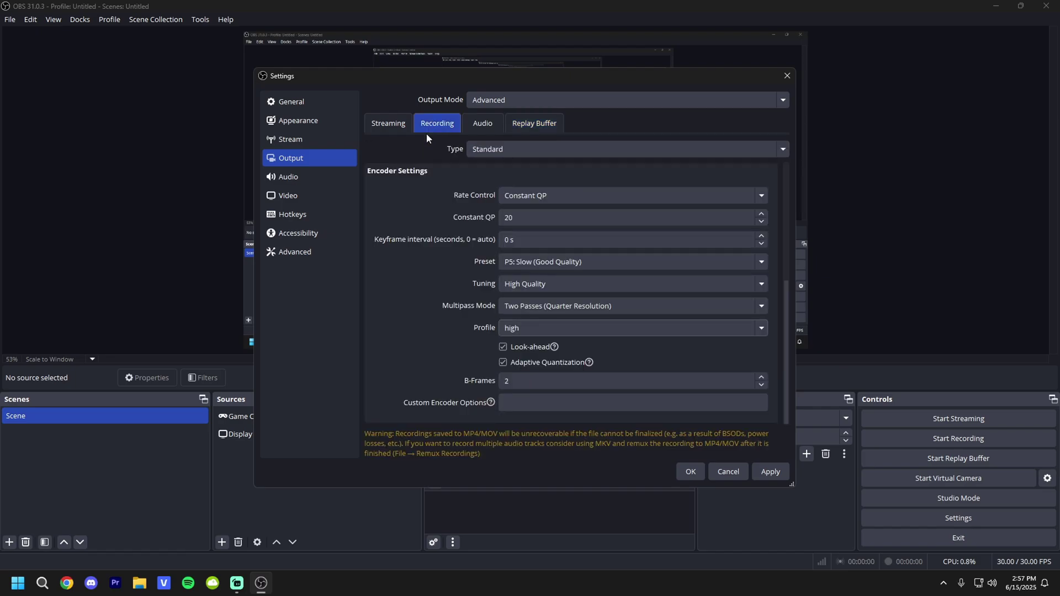
left_click(313, 180)
left_click(497, 113)
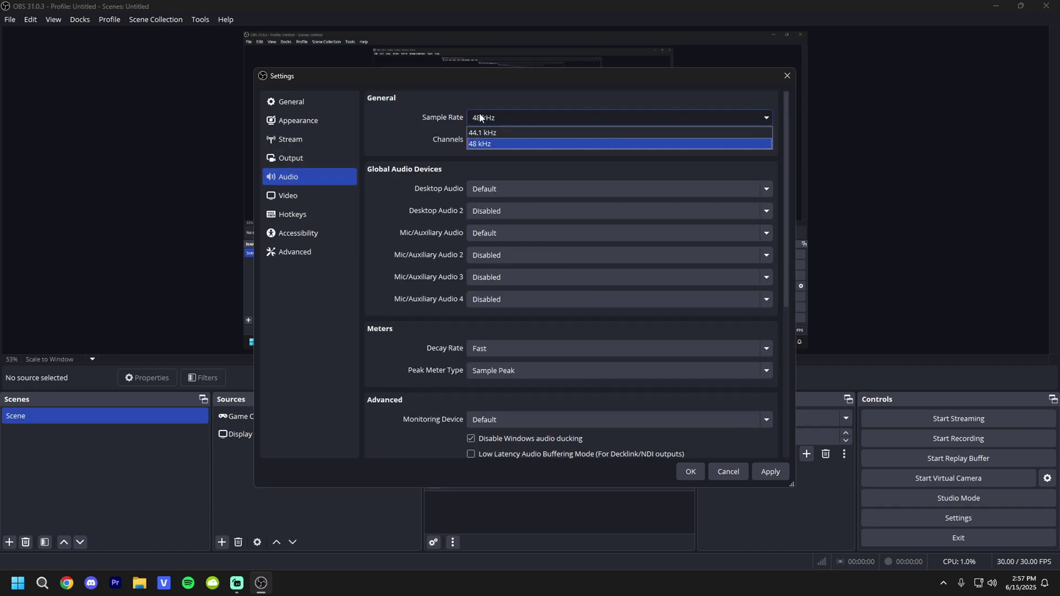
left_click(471, 143)
left_click(476, 118)
left_click(457, 130)
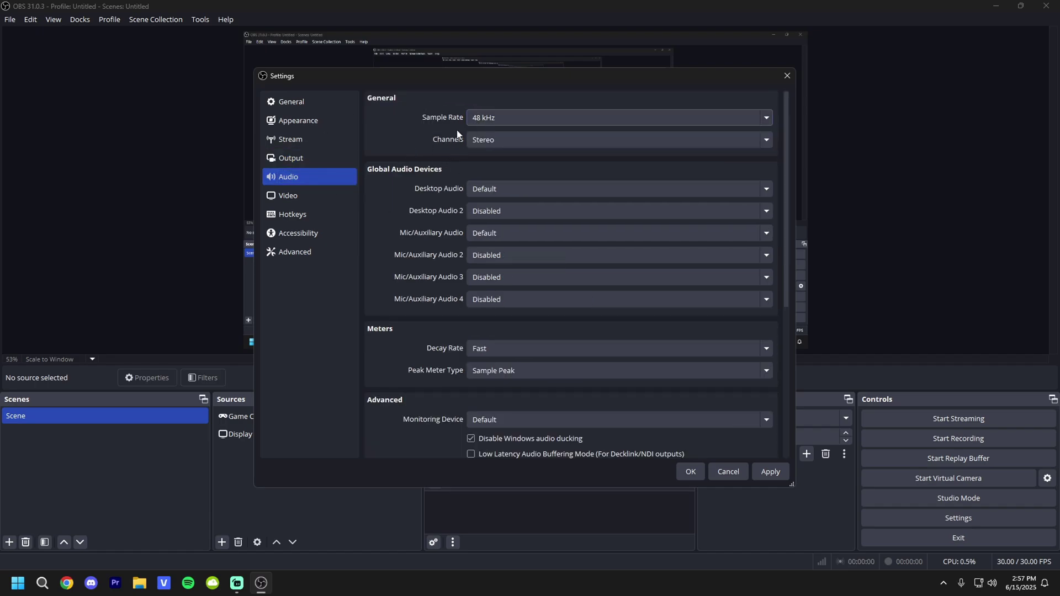
Step: Route desktop audio to Speakers (Focusrite USB Audio) and mic to Analogue 1 + 2 (Focusrite USB Audio)
left_click(488, 191)
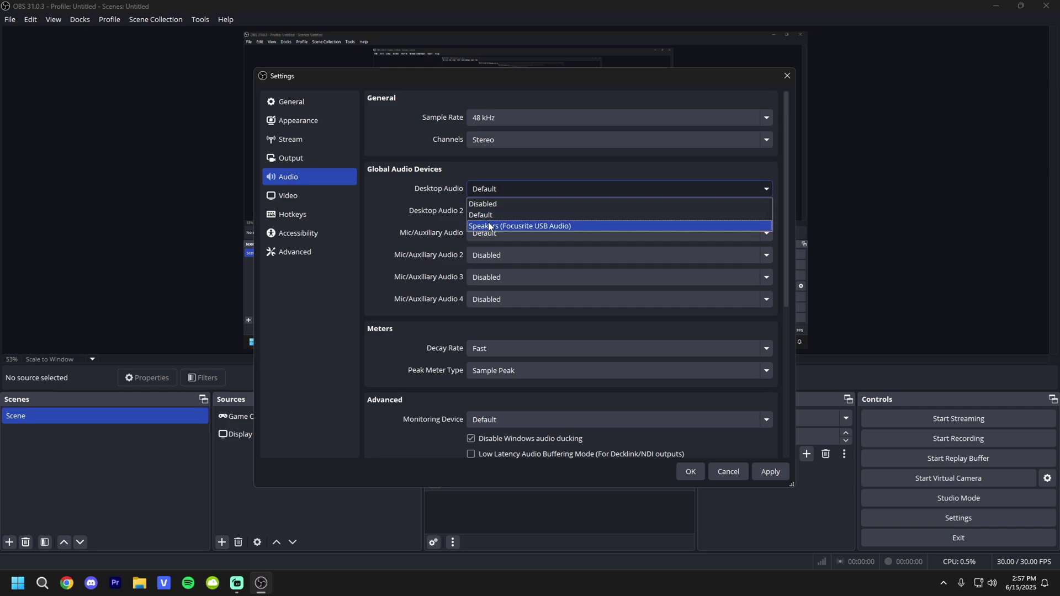
left_click(497, 226)
left_click(501, 192)
left_click(476, 226)
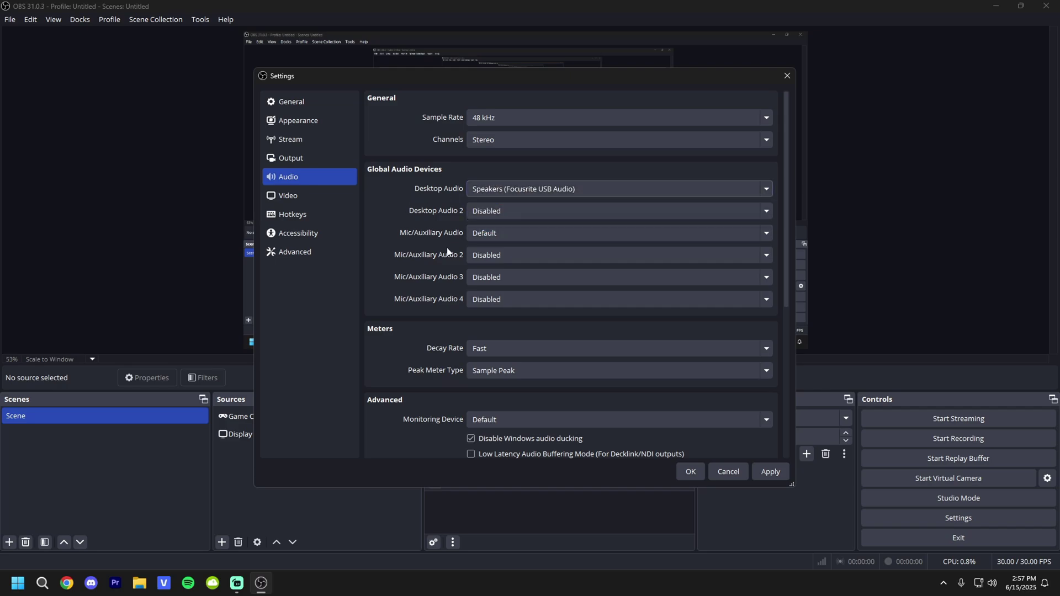
left_click(485, 234)
left_click(498, 271)
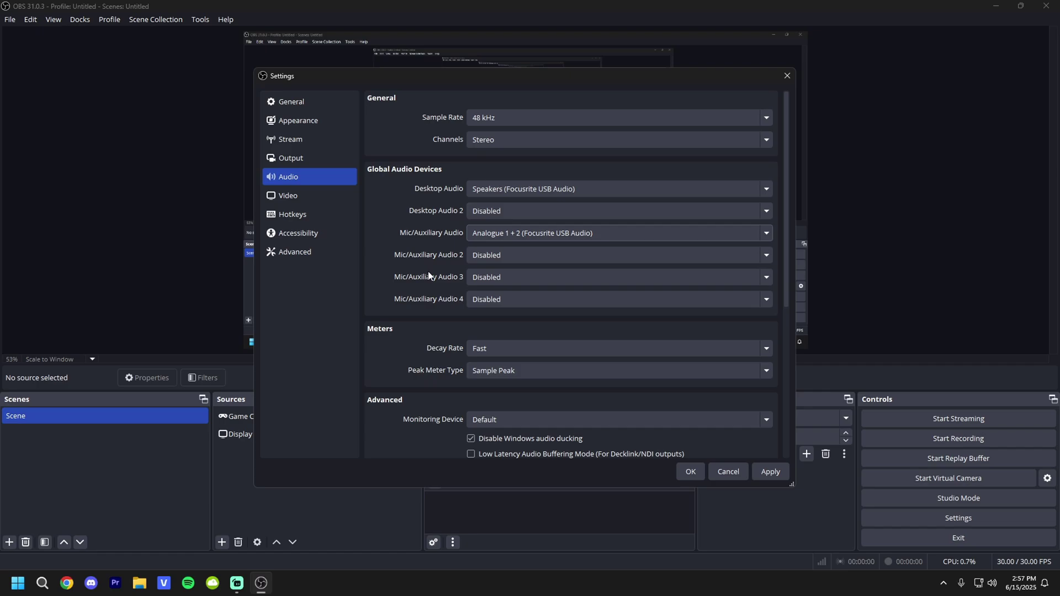
scroll(422, 272, "down", 2)
scroll(420, 276, "down", 6)
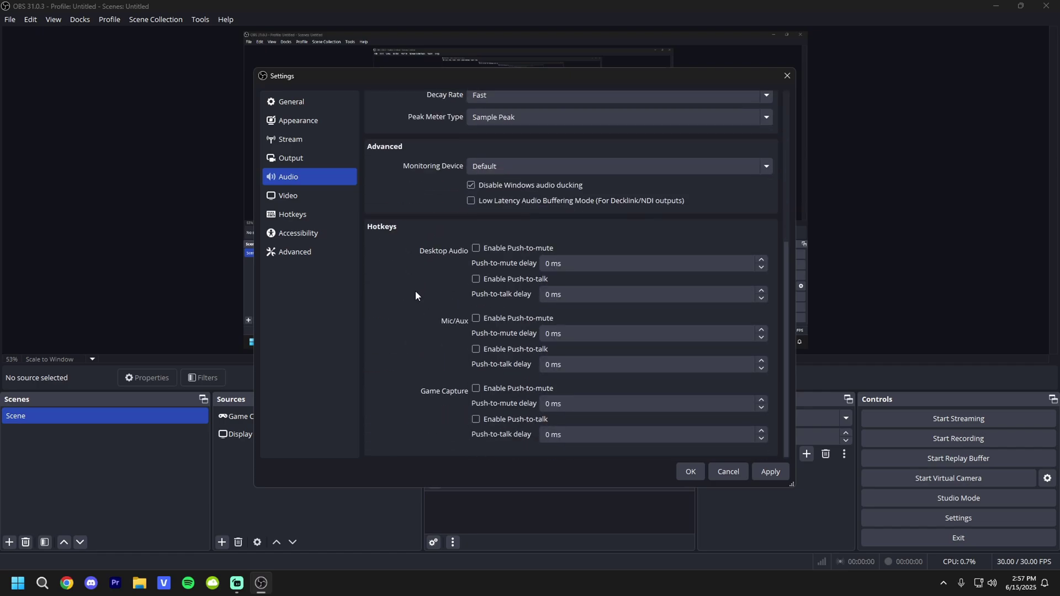
scroll(416, 291, "up", 8)
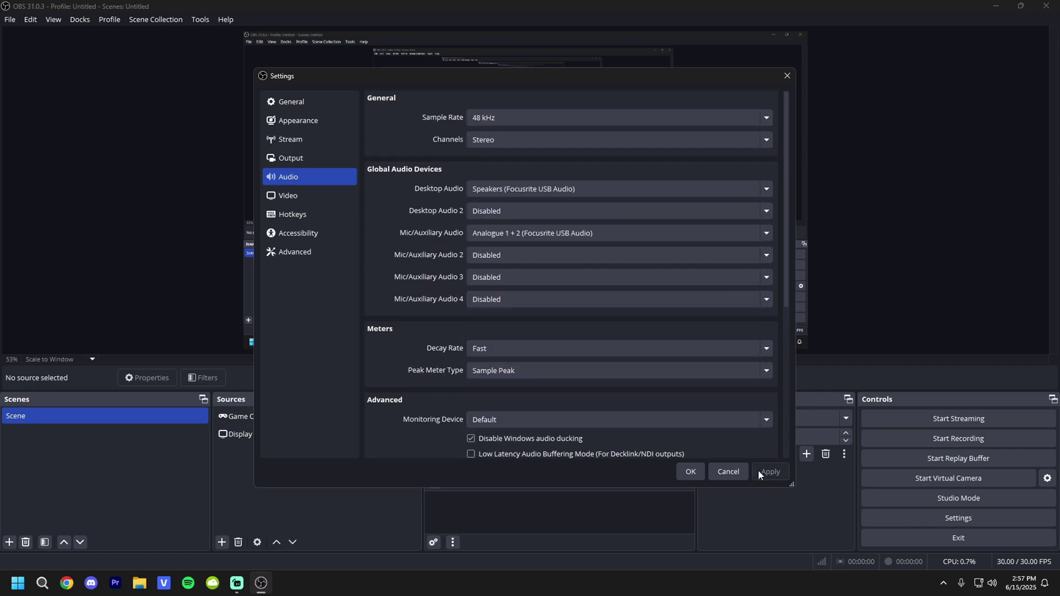
left_click(286, 199)
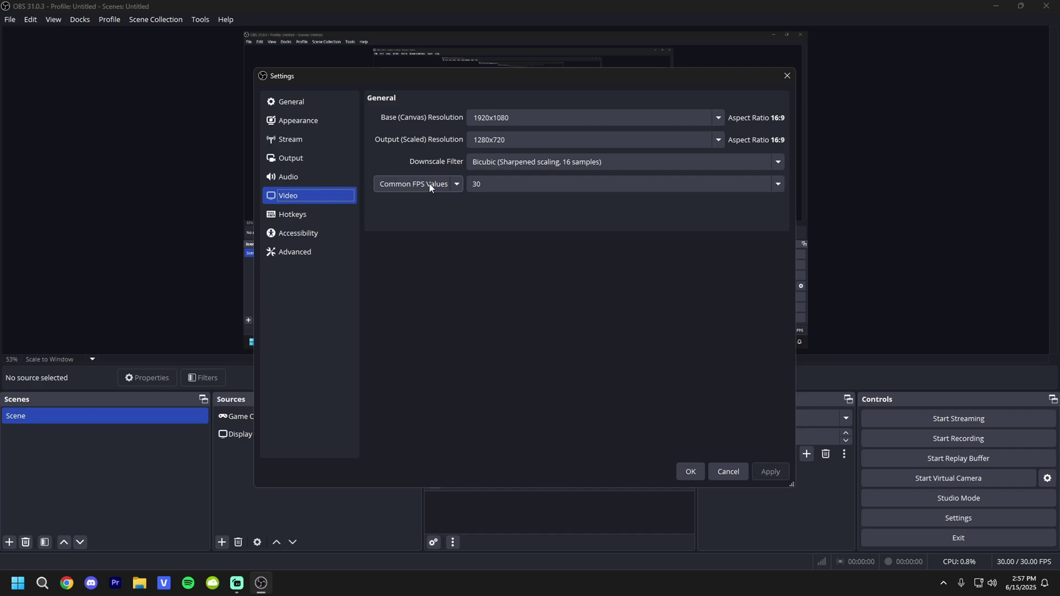
Step: Keep the canvas at 1920x1080 and set the output (scaled) resolution to 1920x1080
left_click(718, 118)
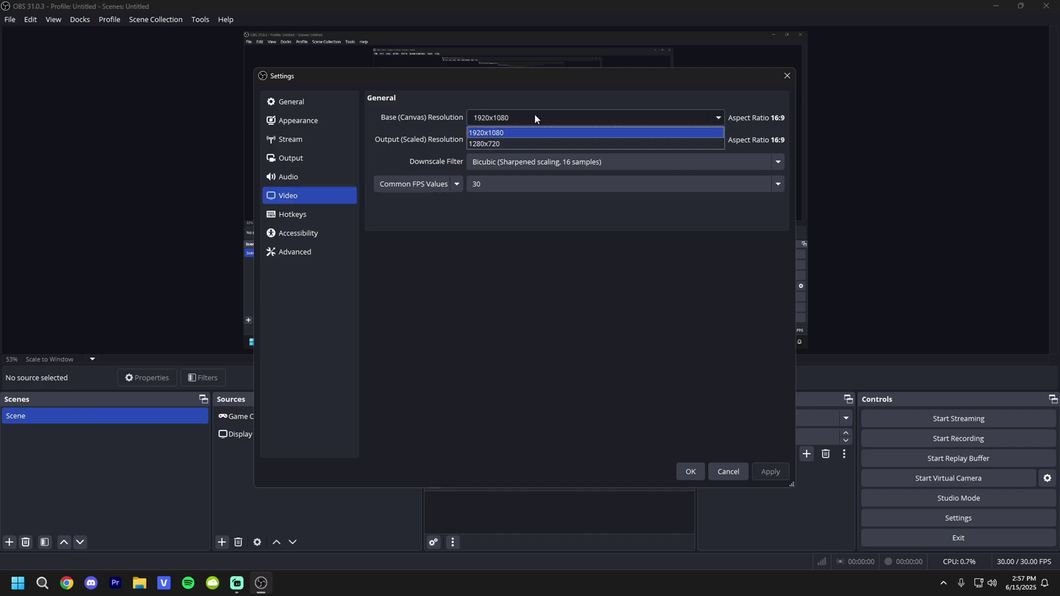
left_click(494, 132)
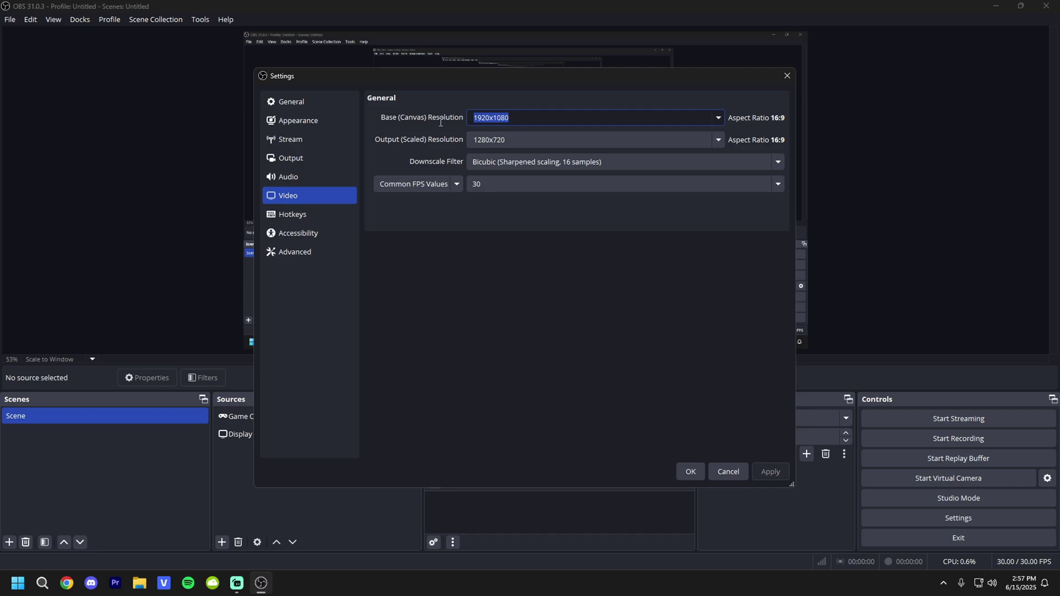
left_click(688, 115)
left_click(719, 118)
left_click(690, 131)
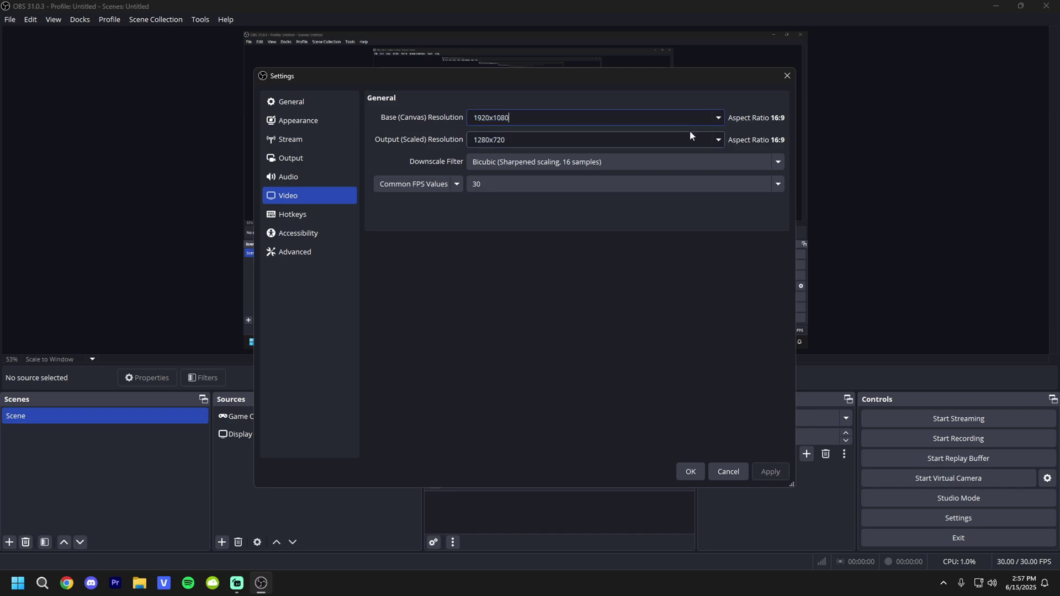
left_click(719, 140)
left_click(497, 155)
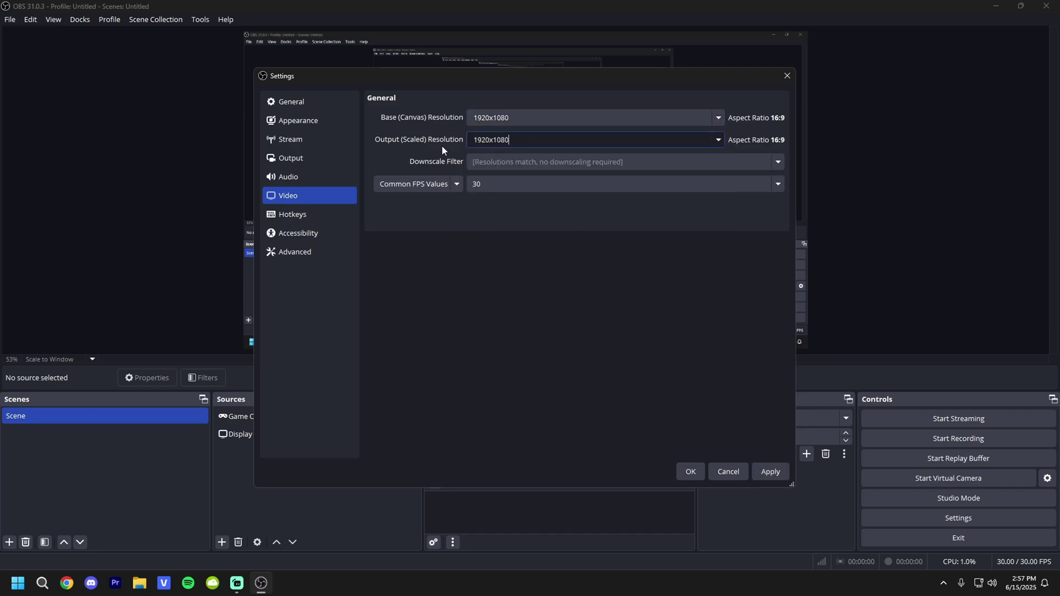
key("shift+Tab")
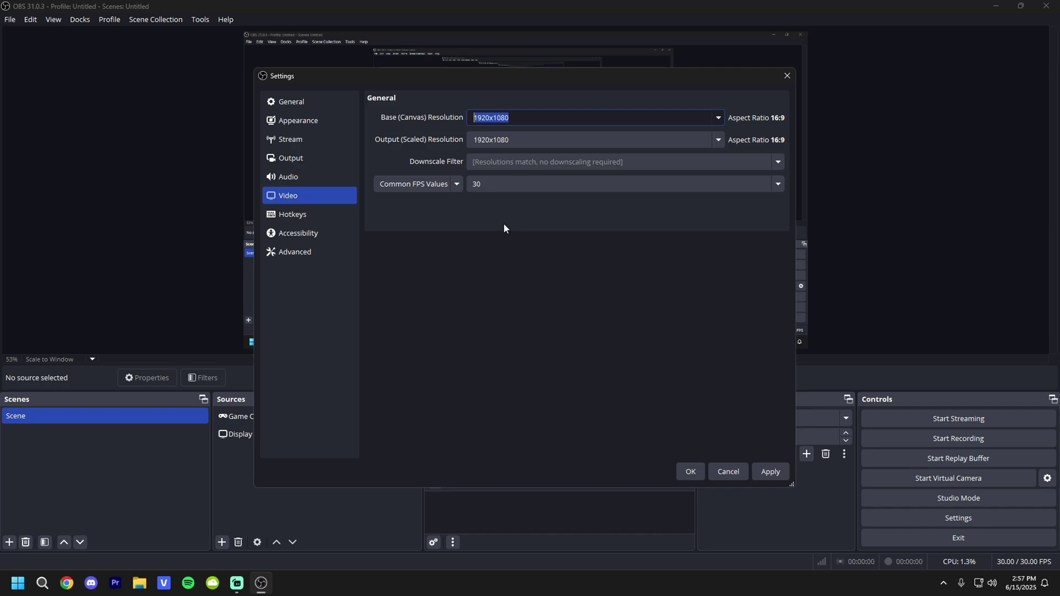
Step: Set the common FPS value to 60 and apply the video settings
left_click(485, 186)
left_click(471, 288)
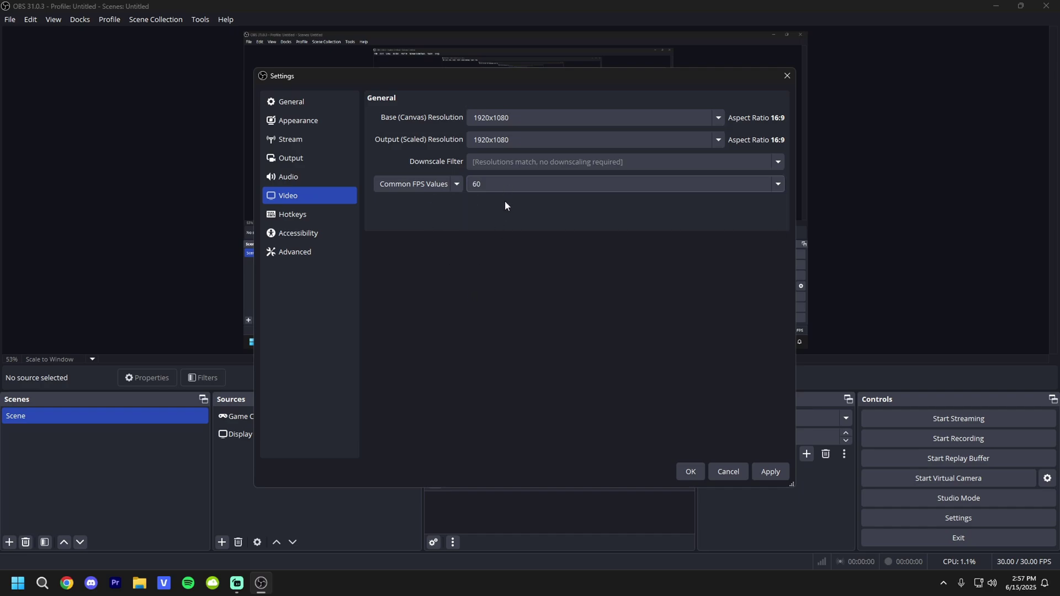
left_click(495, 183)
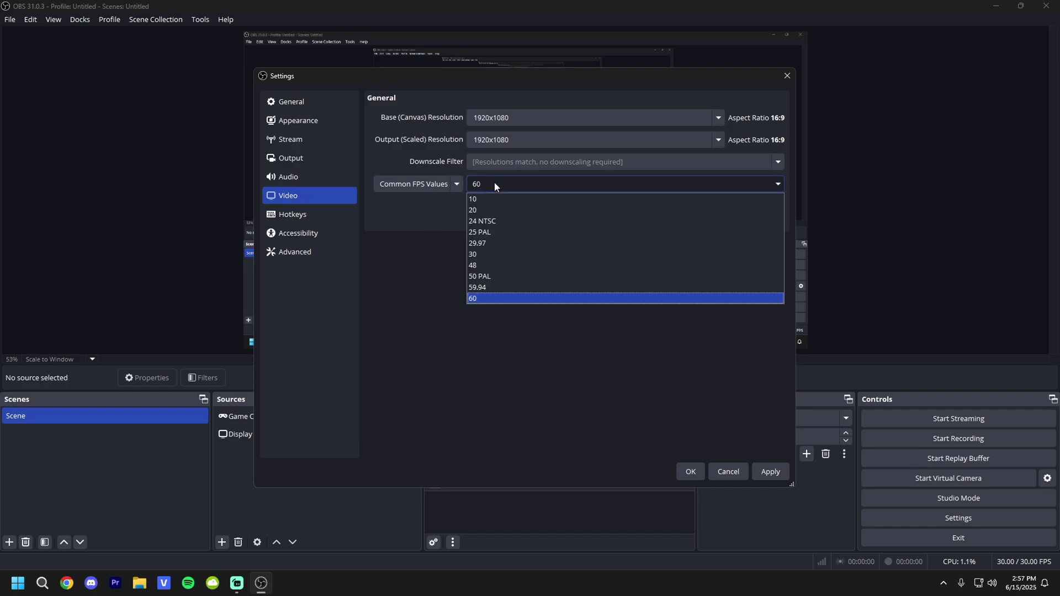
left_click(422, 275)
left_click(773, 465)
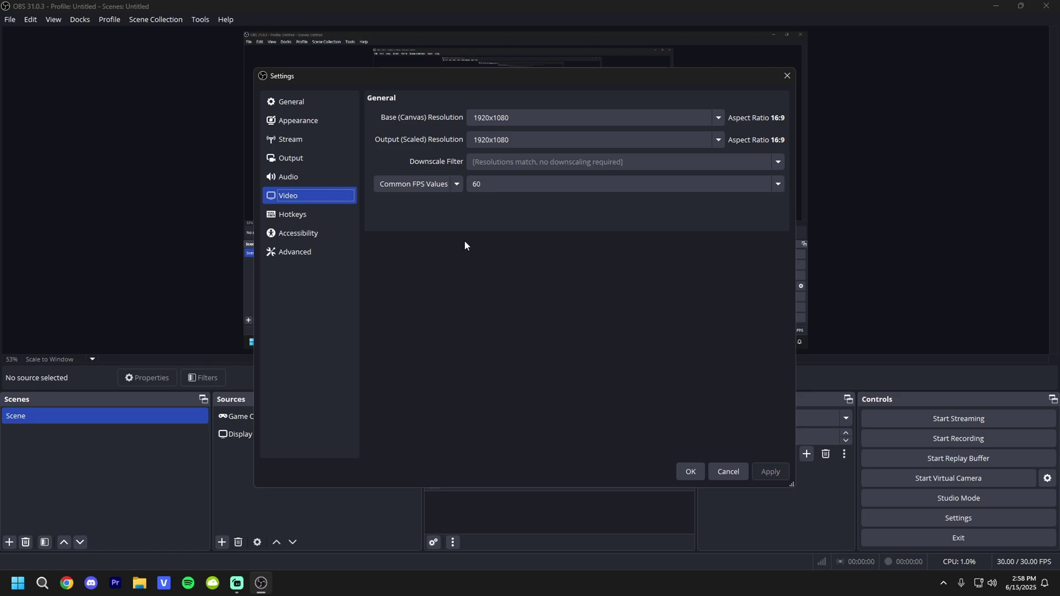
Step: Assign Ctrl+F as the Save Replay hotkey, then apply and close the settings
key("Down")
scroll(398, 207, "down", 2)
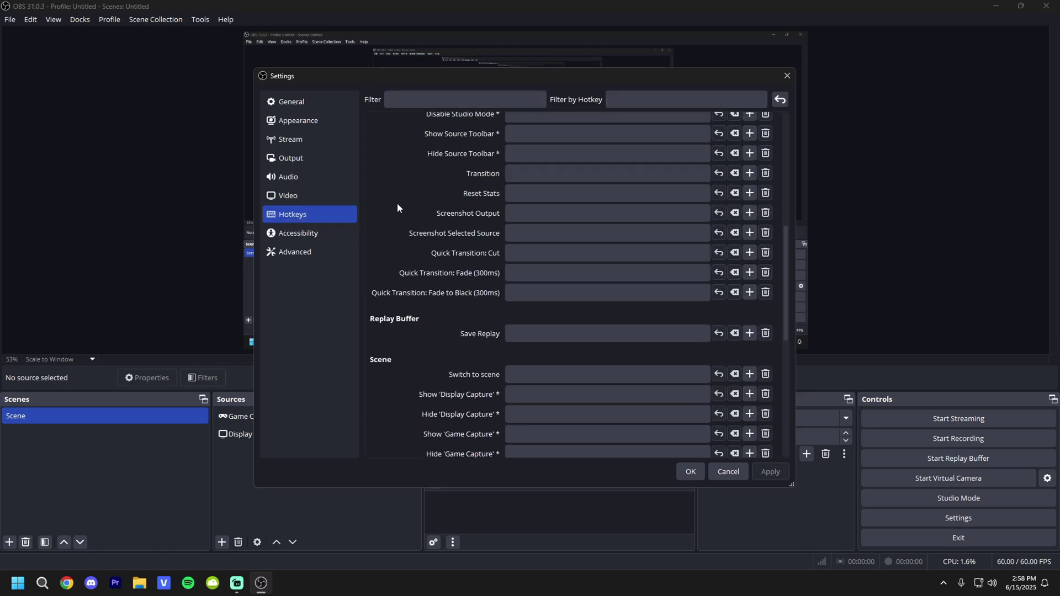
scroll(398, 203, "down", 3)
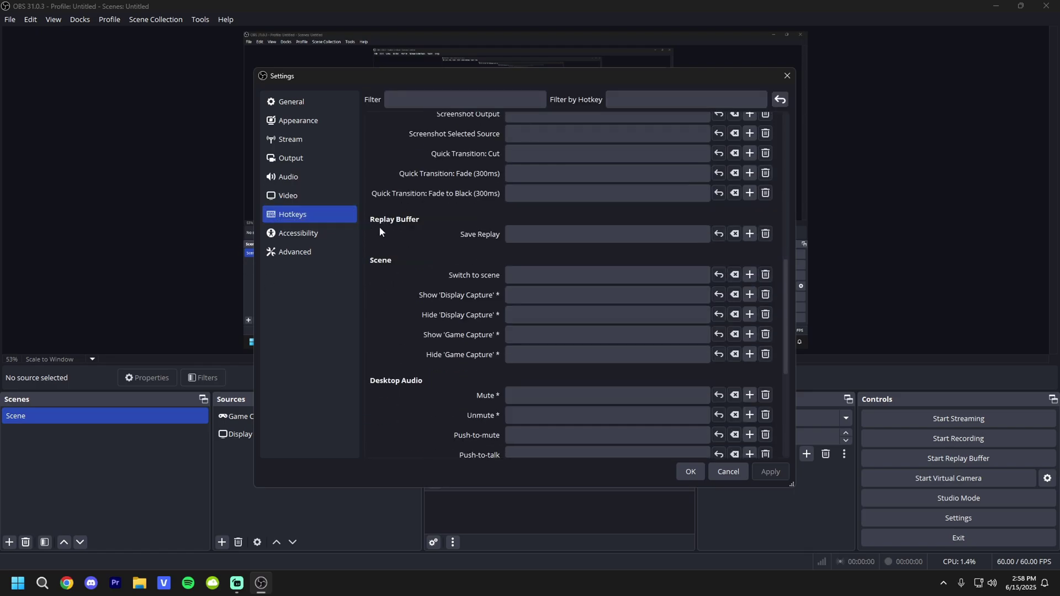
left_click(507, 234)
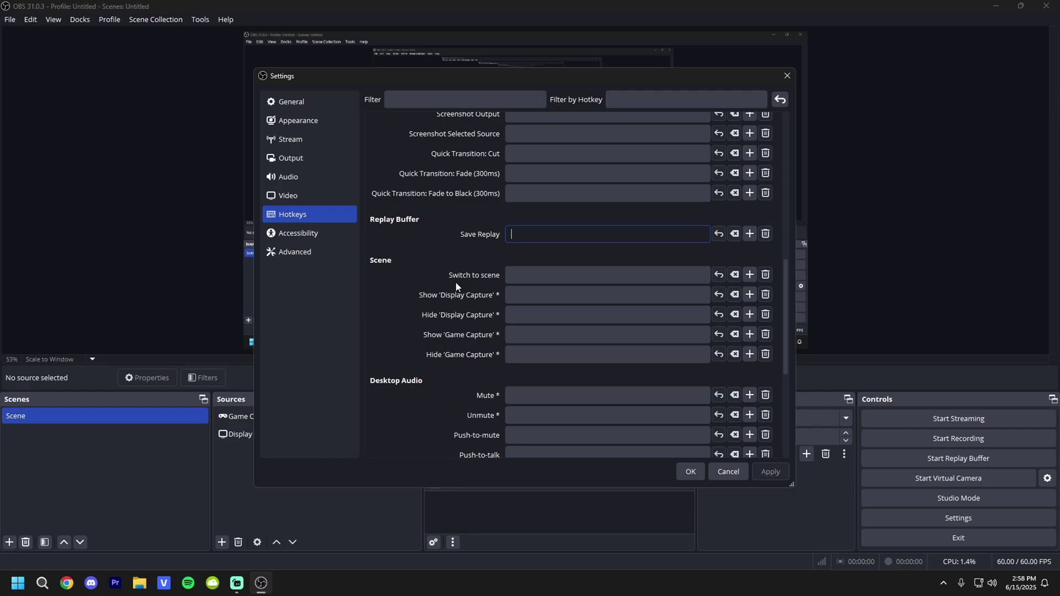
key("ctrl+f")
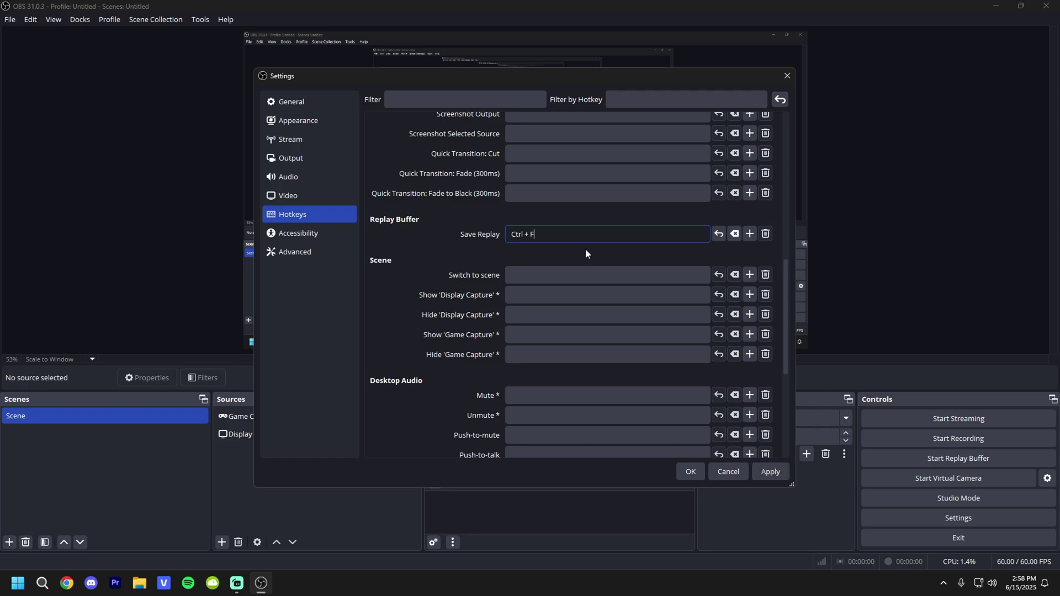
left_click(456, 235)
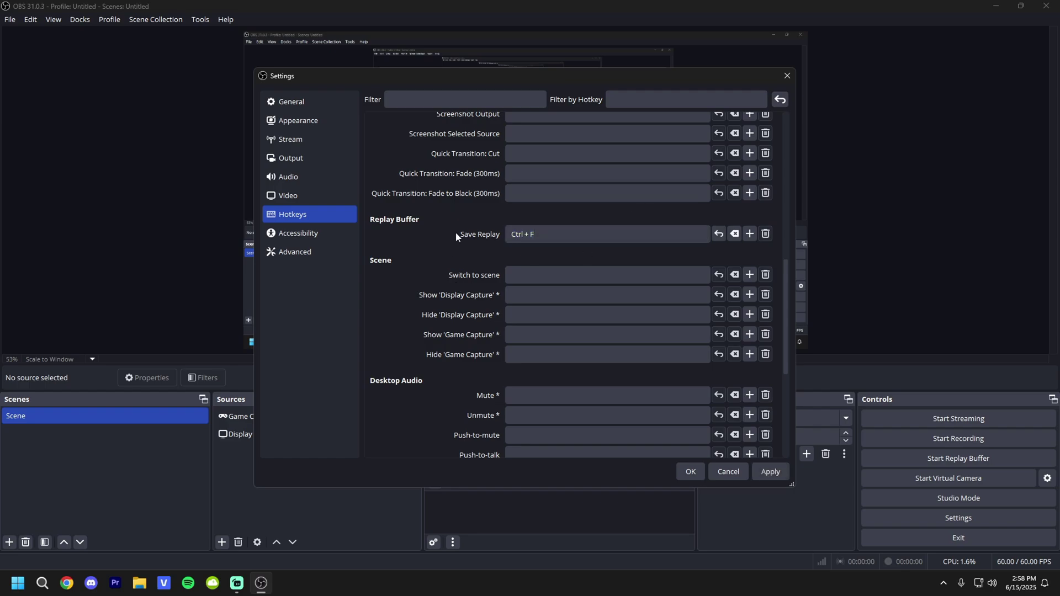
left_click(772, 471)
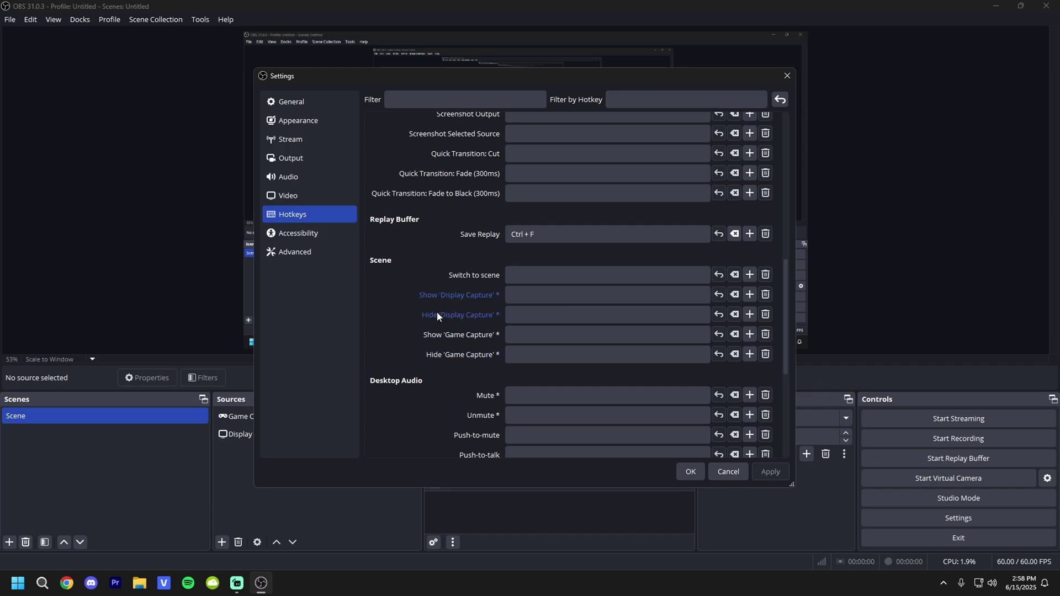
left_click(691, 472)
Step: Start the replay buffer, save a test replay clip, then stop the buffer
left_click(937, 463)
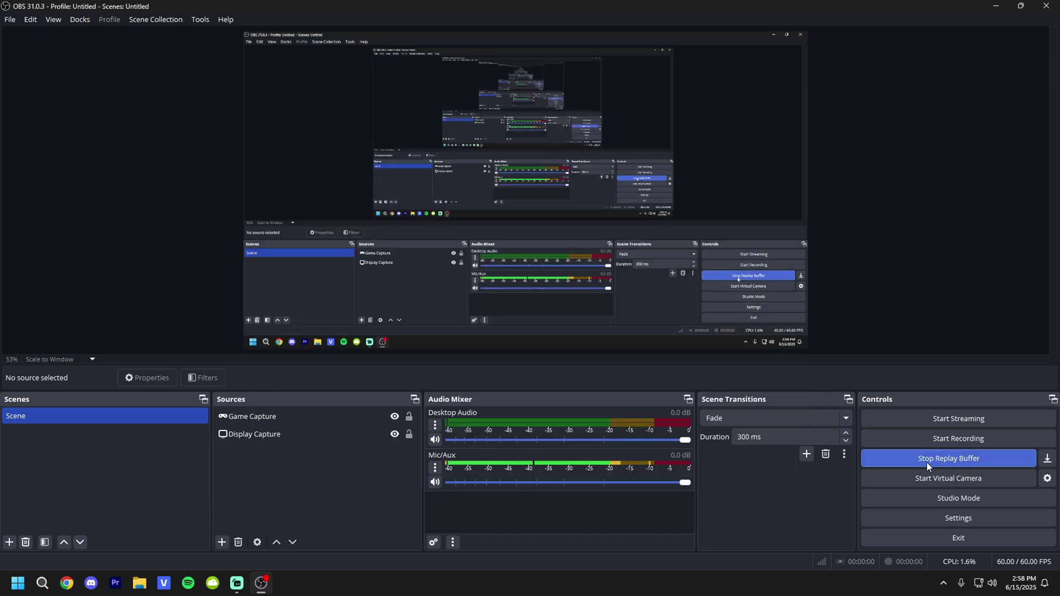
key("F9")
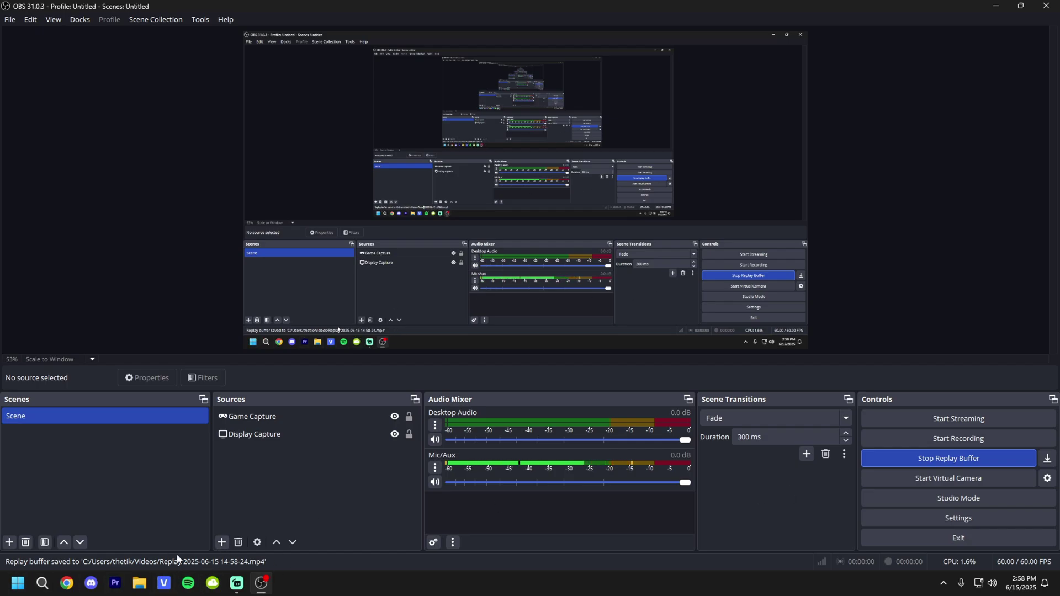
left_click(968, 459)
Step: Disable browser source hardware acceleration, restart OBS, then start and stop the replay buffer
left_click(959, 518)
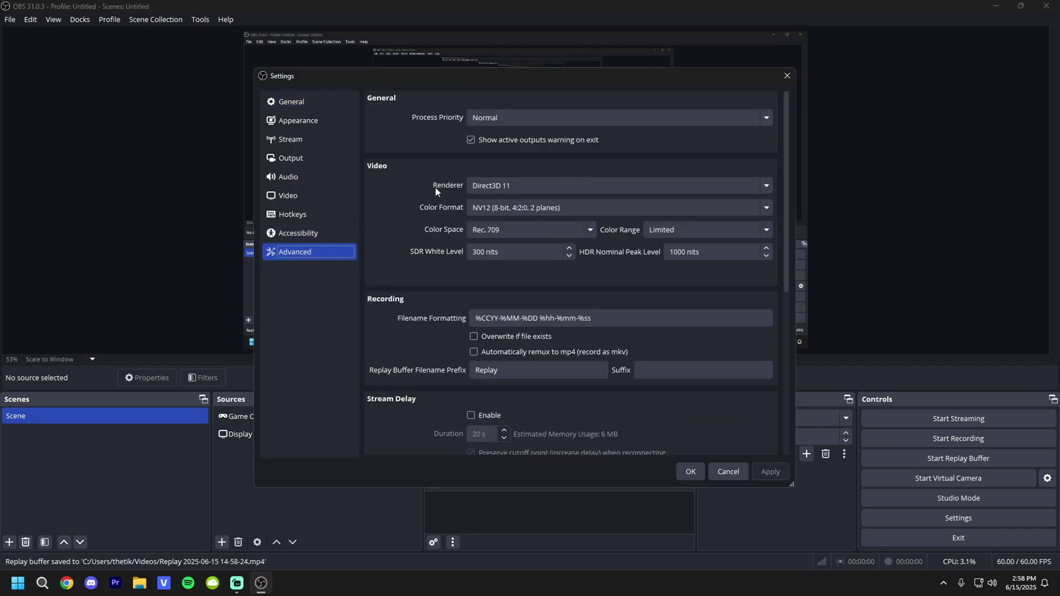
scroll(394, 208, "down", 9)
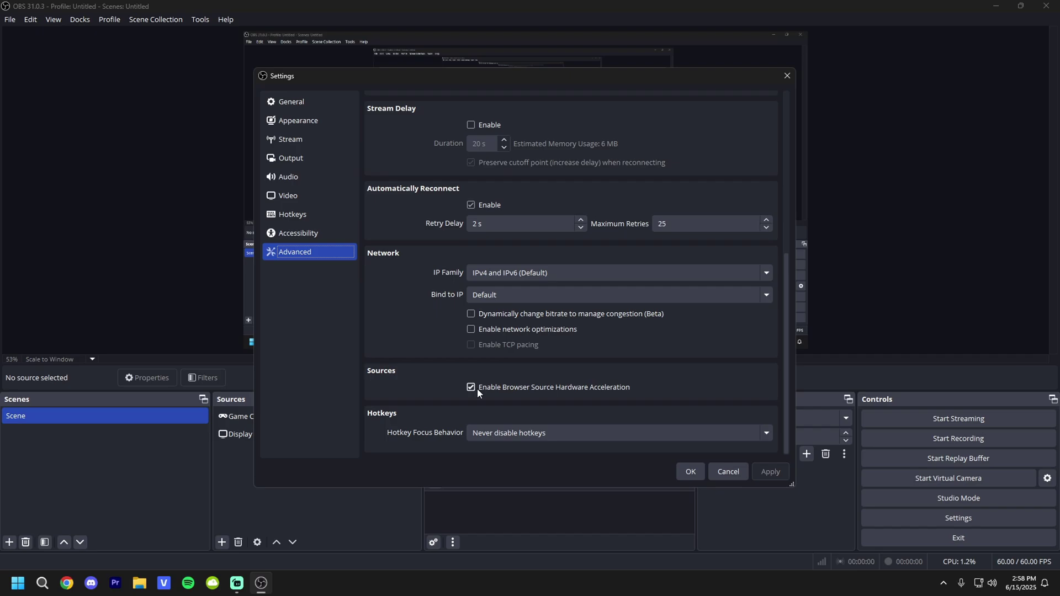
left_click(476, 388)
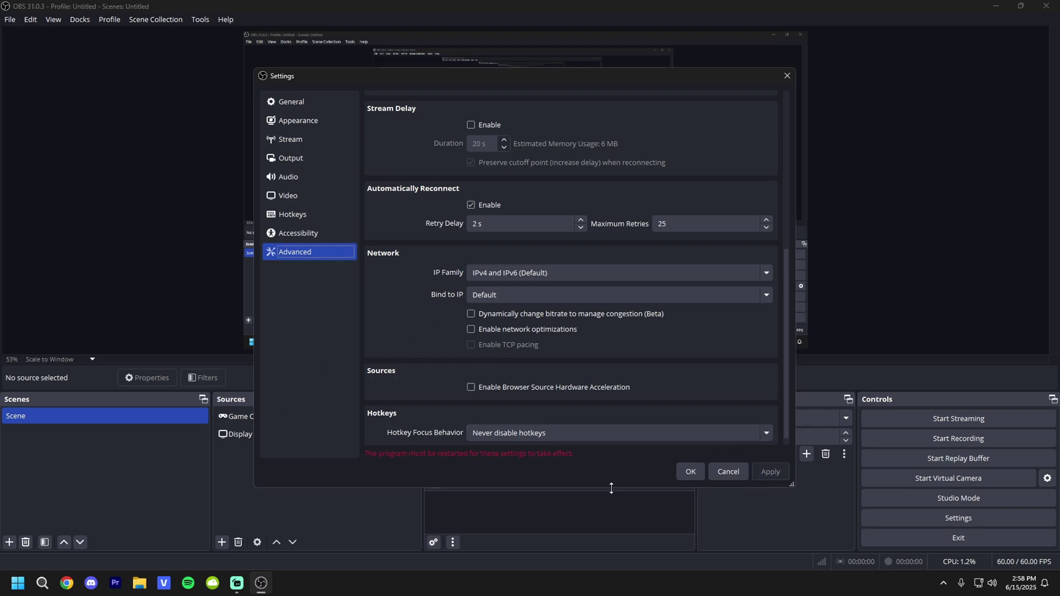
left_click(690, 471)
left_click(596, 297)
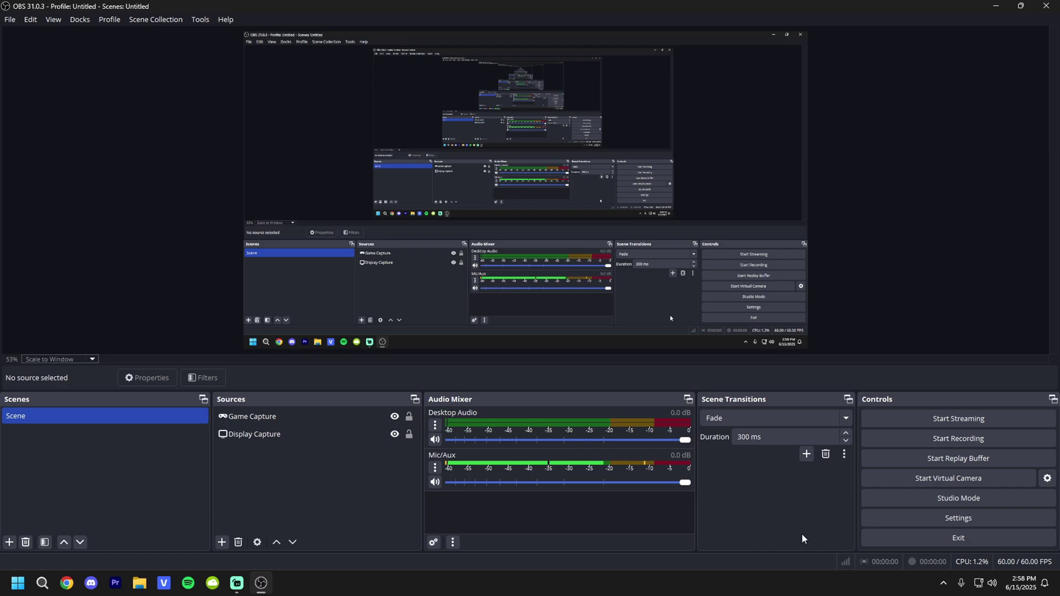
left_click(963, 456)
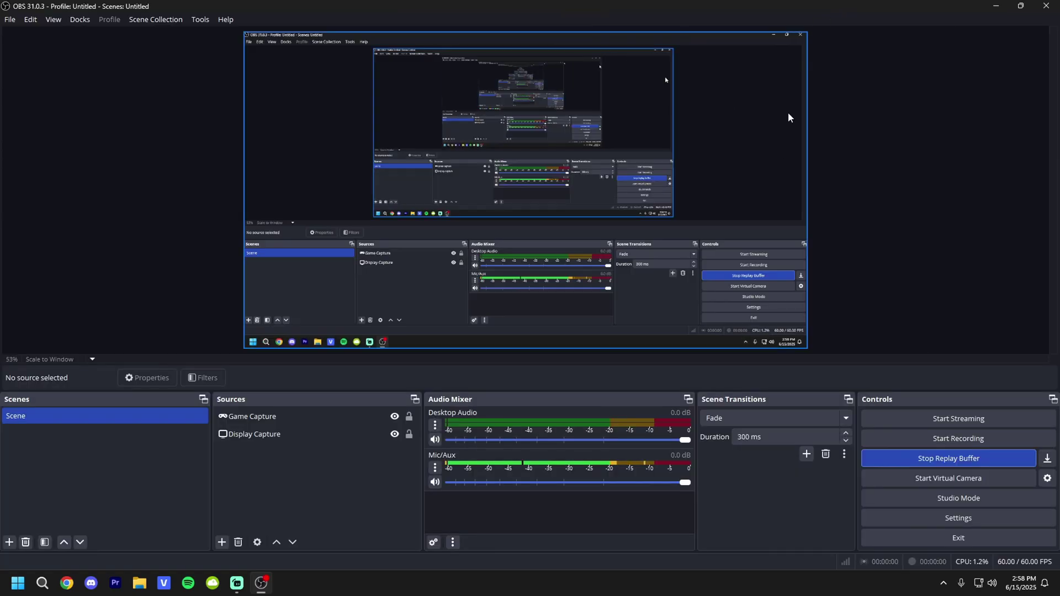
left_click(918, 461)
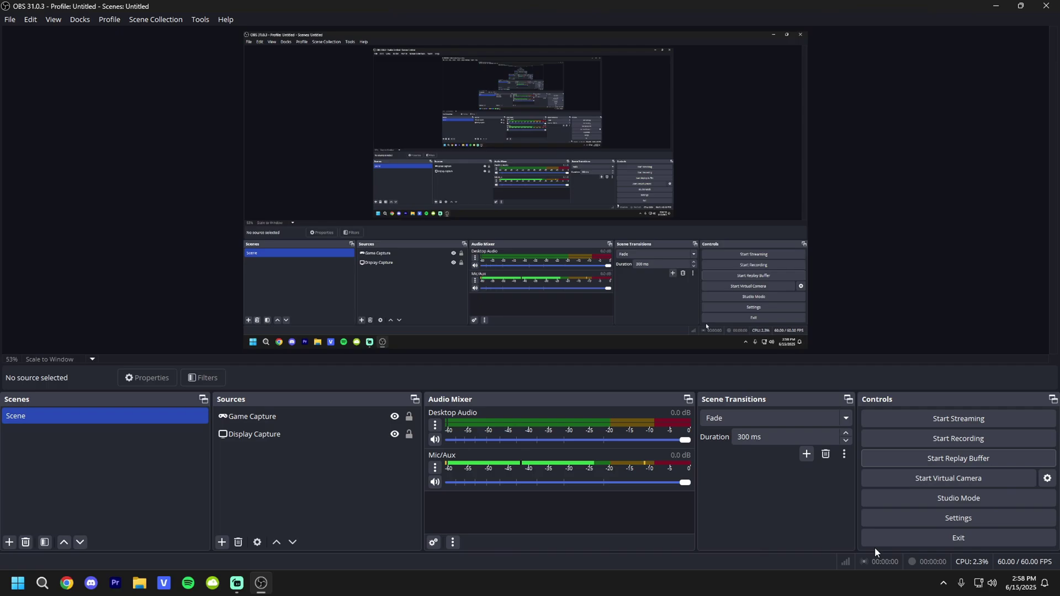
Step: Quit OBS and open the Properties of the OBS Studio desktop shortcut
left_click(902, 544)
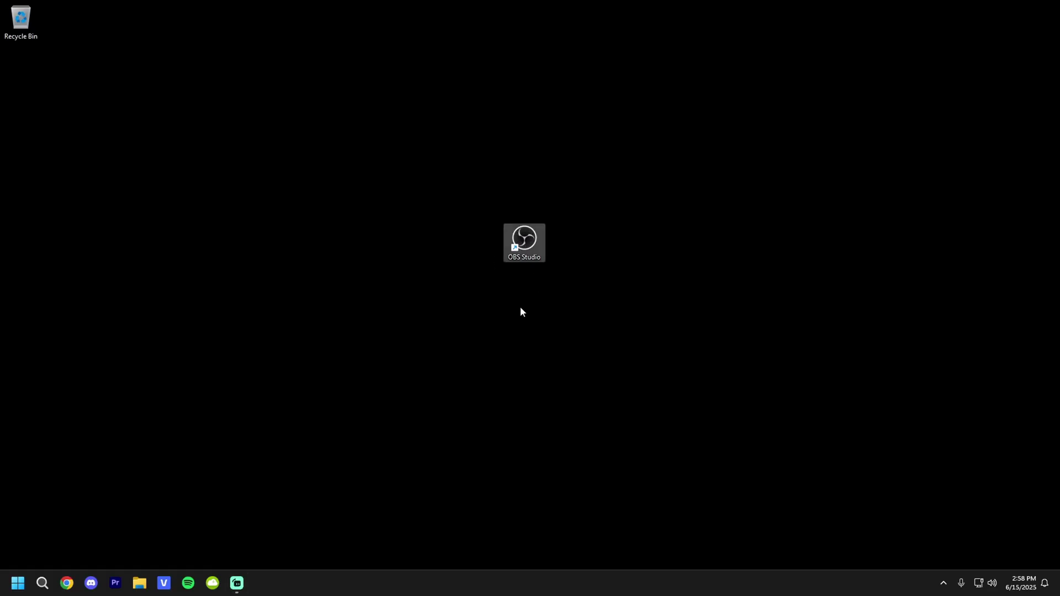
left_click_drag(519, 302, 486, 212)
right_click(465, 217)
left_click(645, 312)
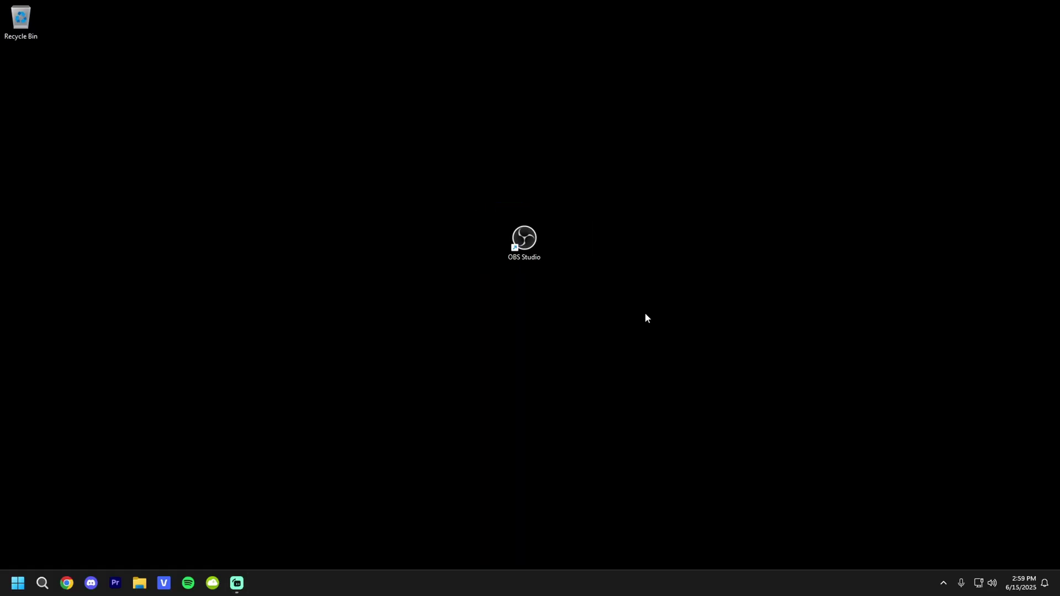
left_click_drag(623, 306, 521, 239)
right_click(521, 241)
left_click(553, 472)
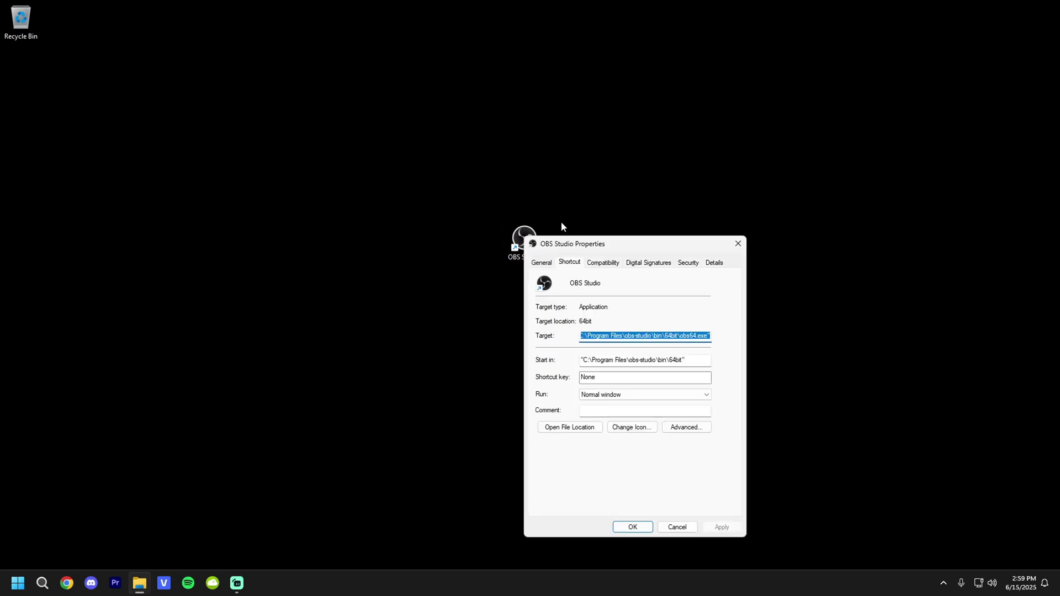
Step: Append --startreplaybuffer to the shortcut's Target and save it with administrator permission
left_click_drag(567, 252, 620, 145)
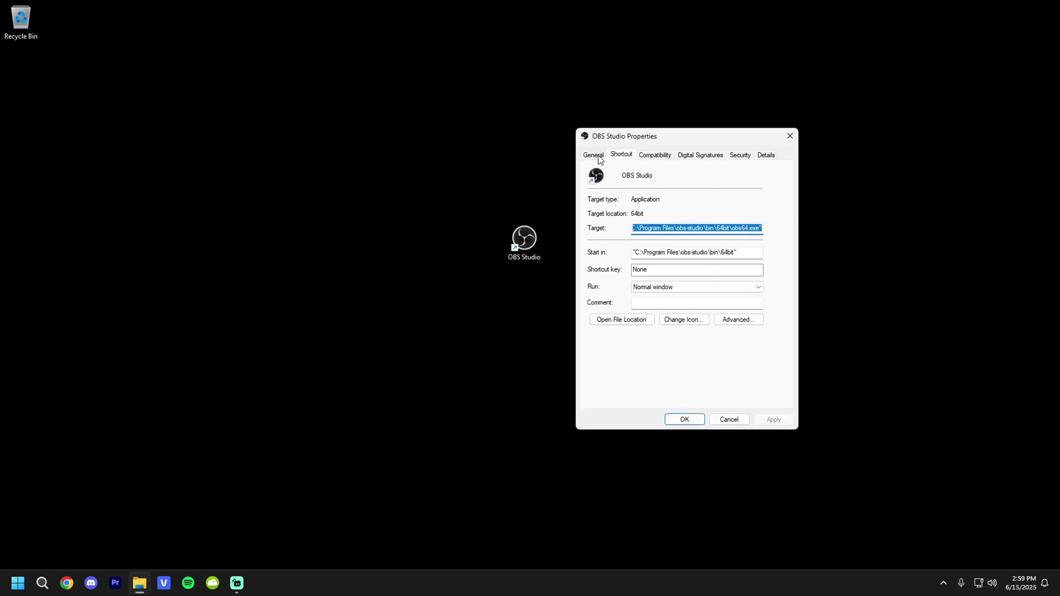
left_click(620, 157)
left_click(763, 232)
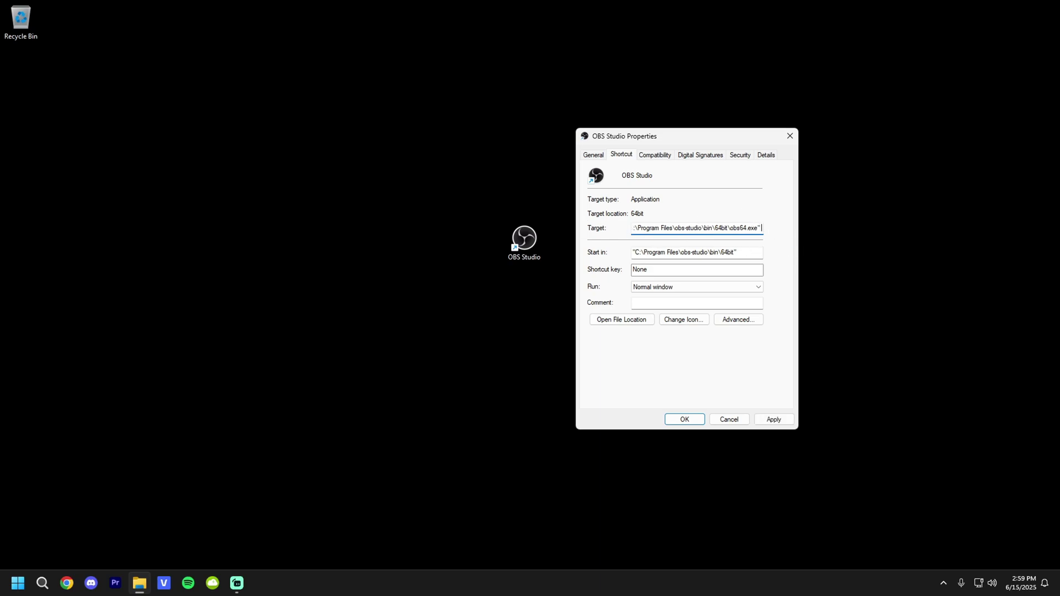
type("--startreplaybuffer")
left_click_drag(717, 228, 788, 230)
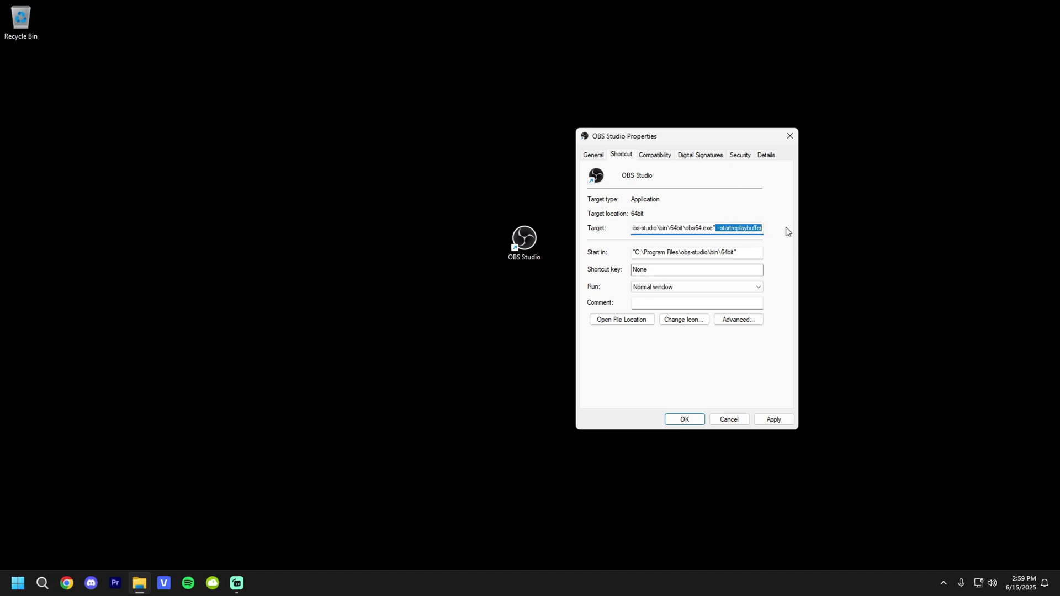
left_click(774, 421)
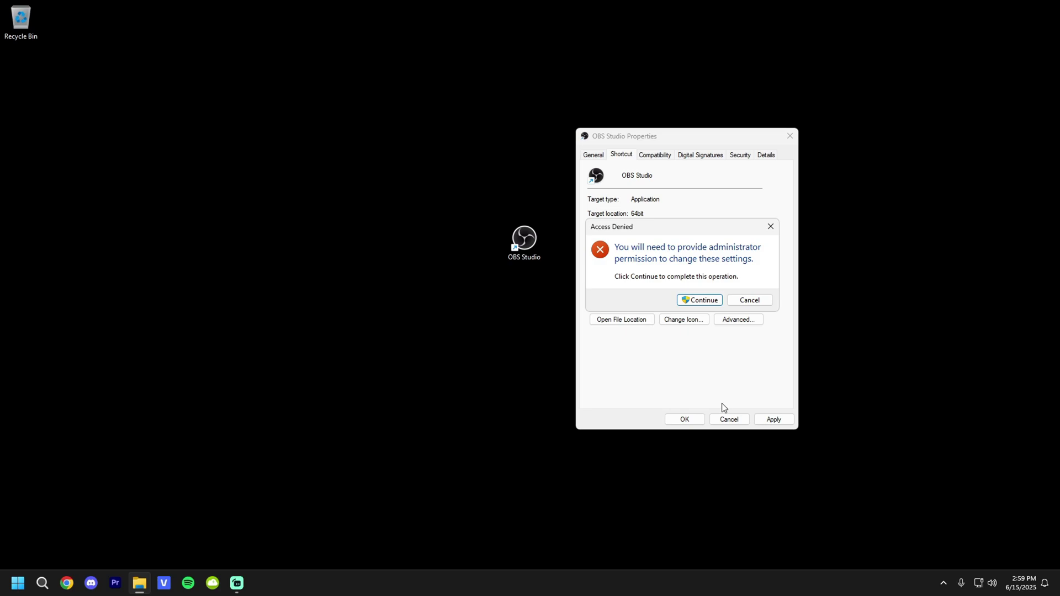
left_click(704, 300)
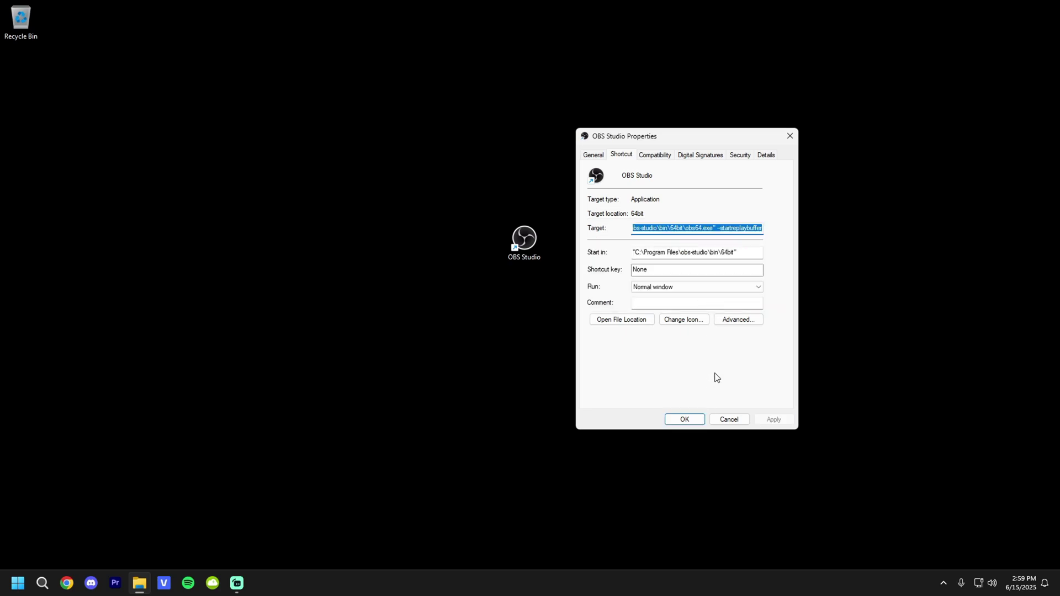
left_click(684, 421)
right_click(684, 420)
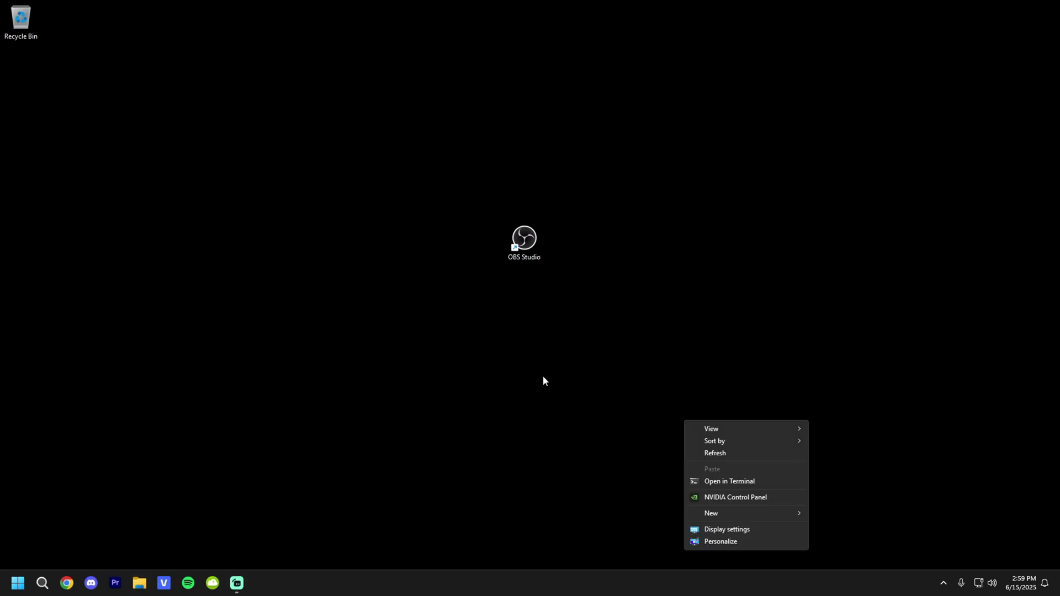
left_click(524, 241)
left_click(942, 586)
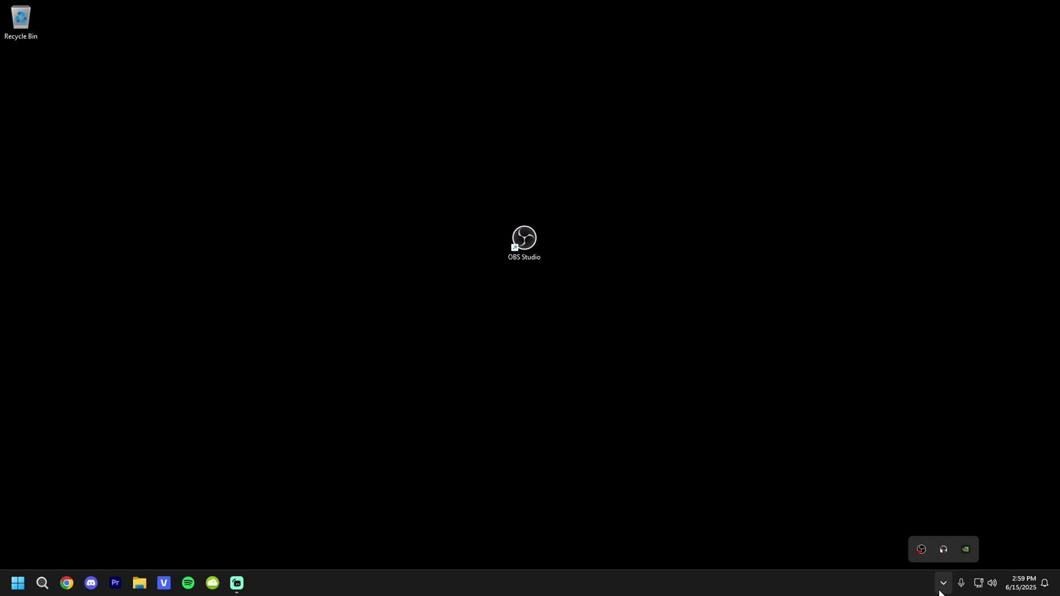
left_click(923, 554)
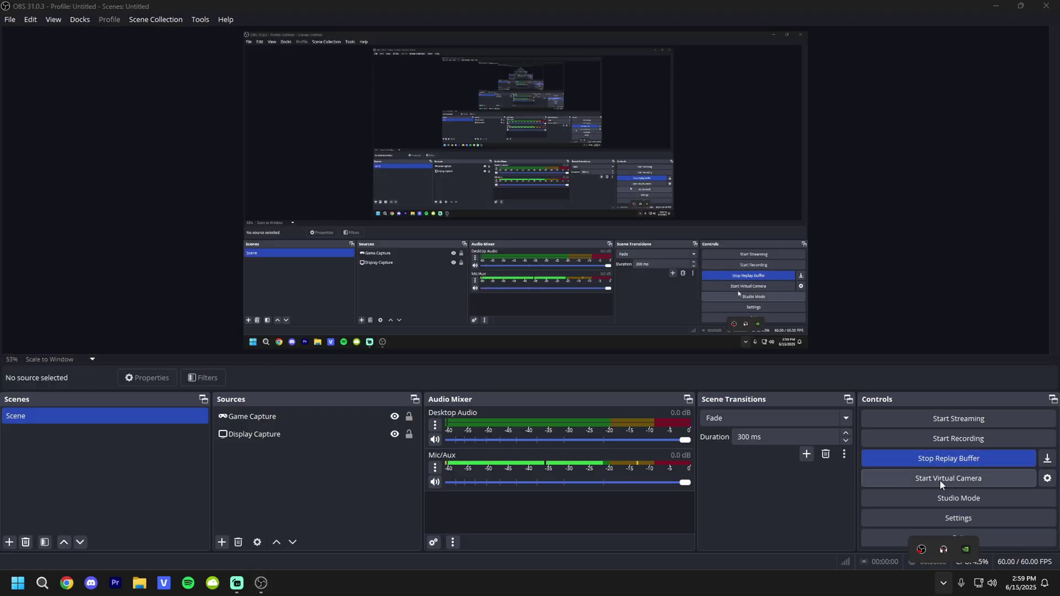
left_click(960, 252)
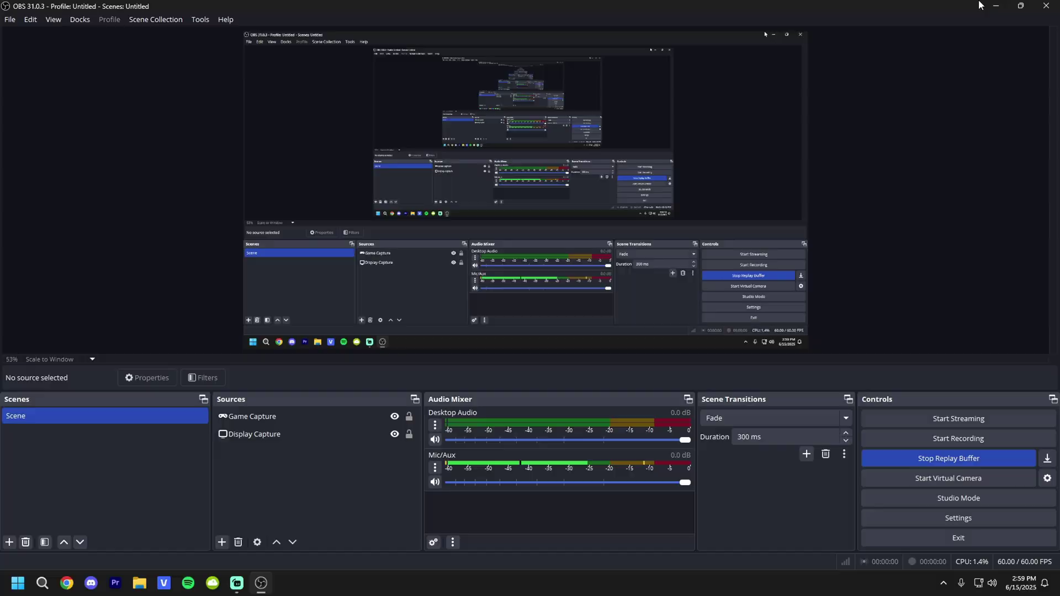
left_click(1047, 6)
left_click(943, 585)
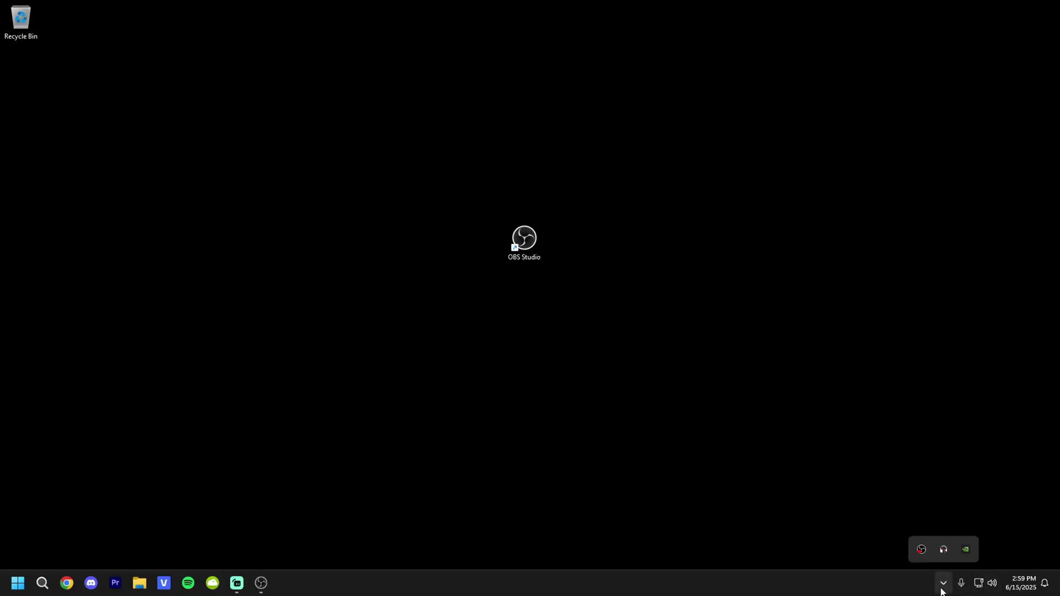
left_click(922, 553)
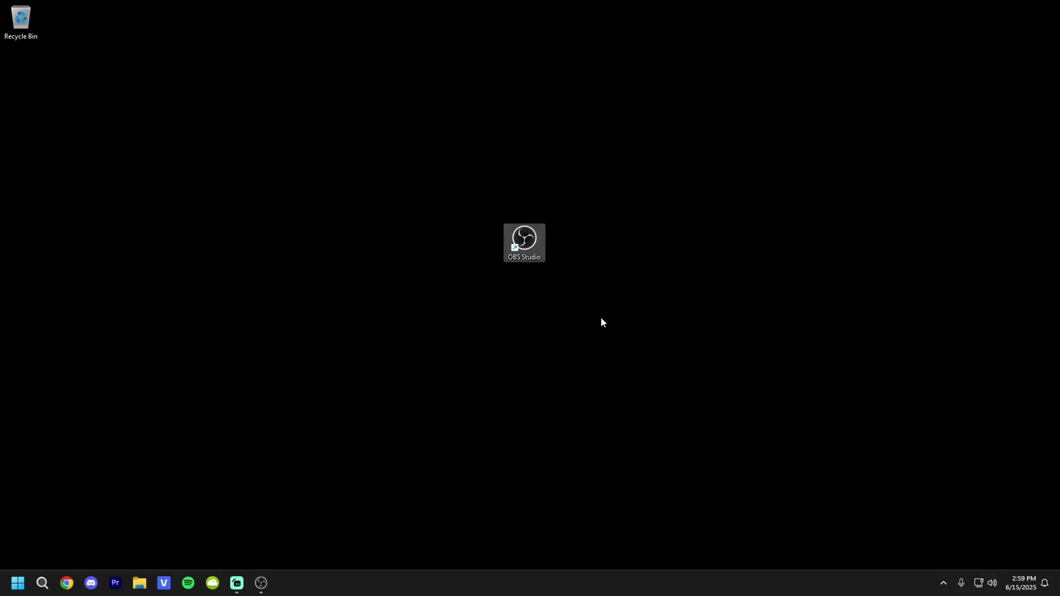
Step: Open the common Startup folder with the Run command shell:common startup
left_click(587, 525)
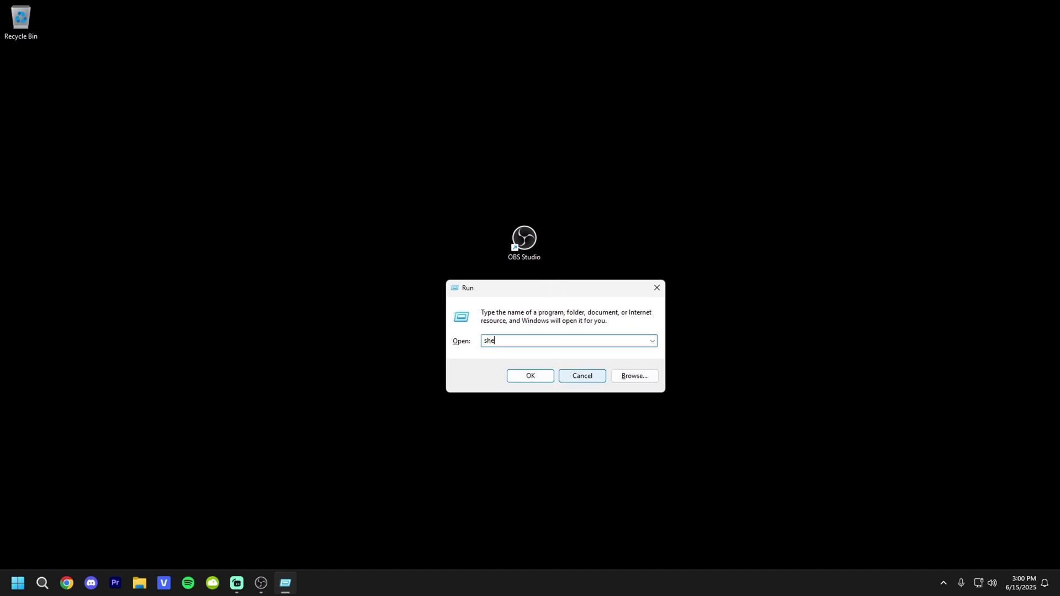
type("ll:common startup")
key("Return")
Step: Move the OBS Studio shortcut into Startup with admin permission and test-launch it
left_click_drag(542, 96, 374, 193)
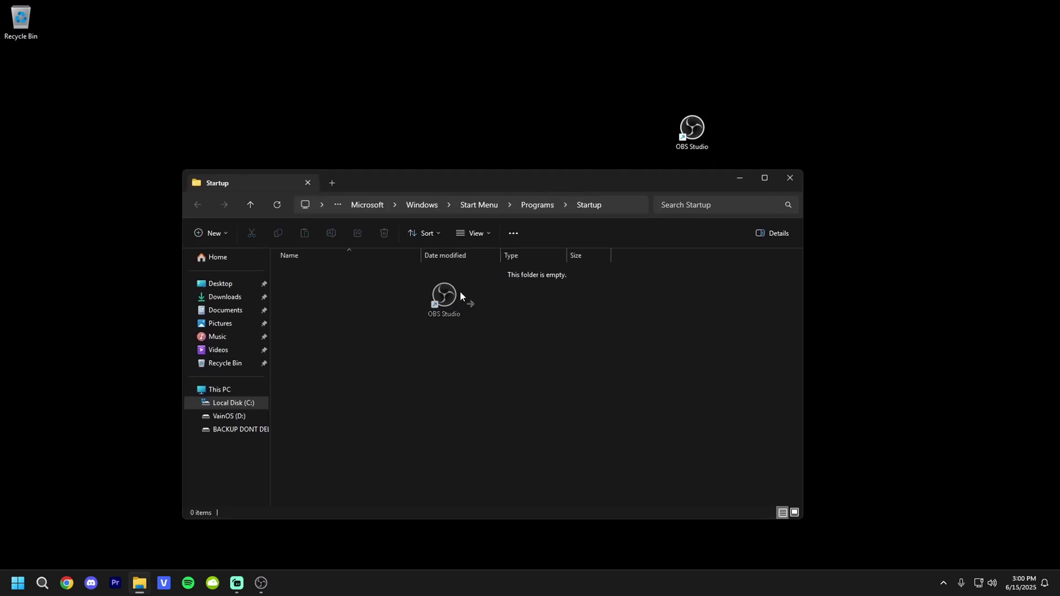
left_click_drag(460, 293, 459, 293)
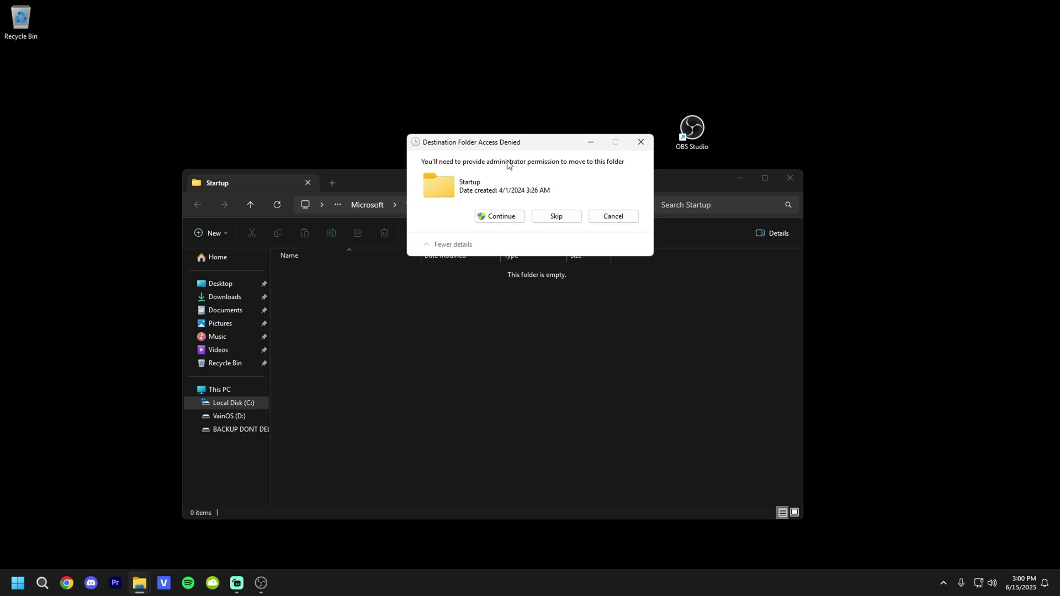
left_click(488, 217)
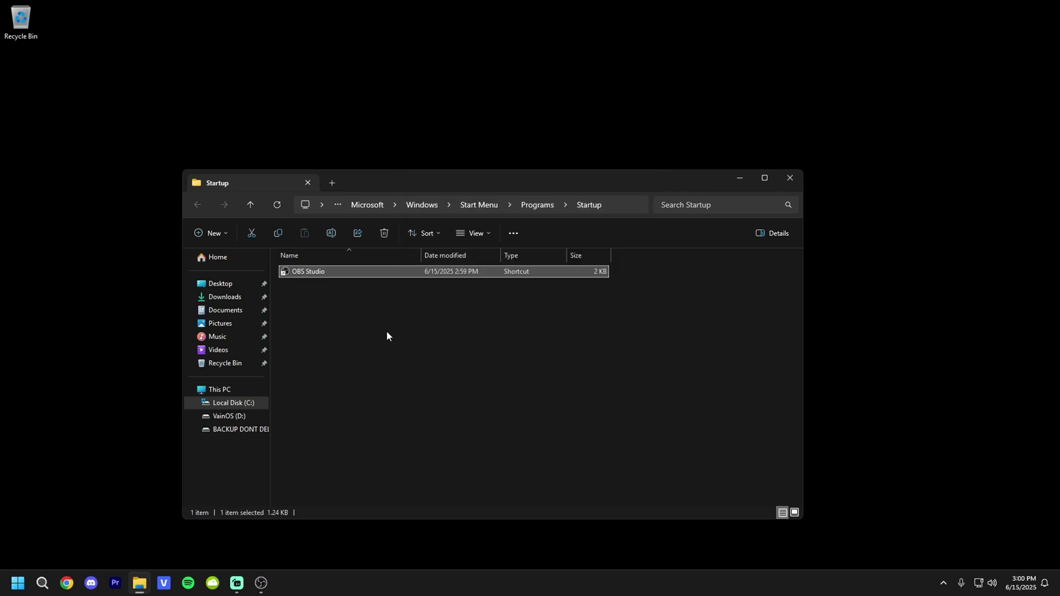
left_click(426, 344)
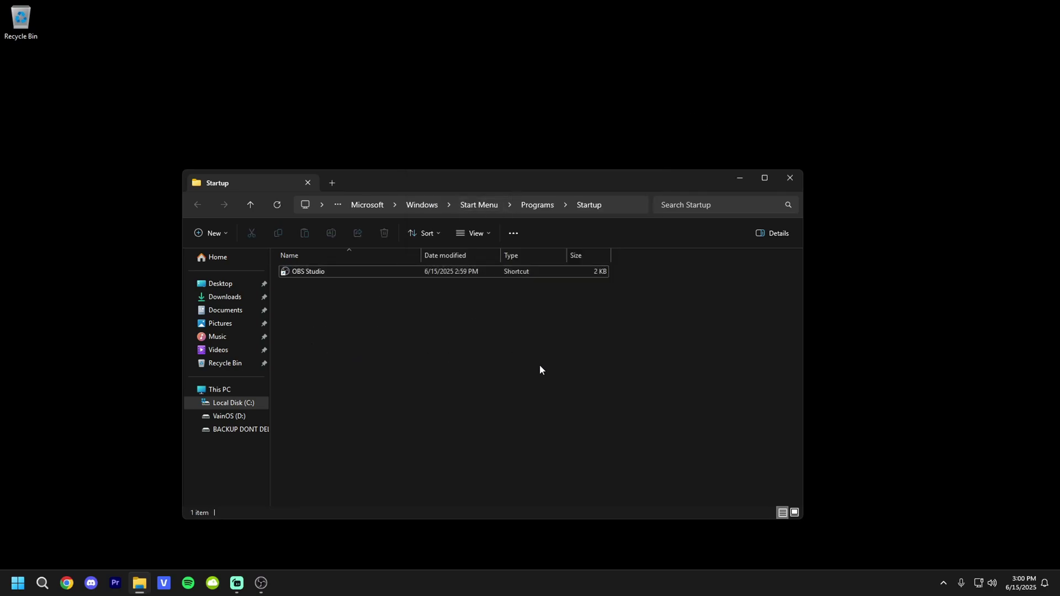
double_click(303, 274)
left_click(578, 306)
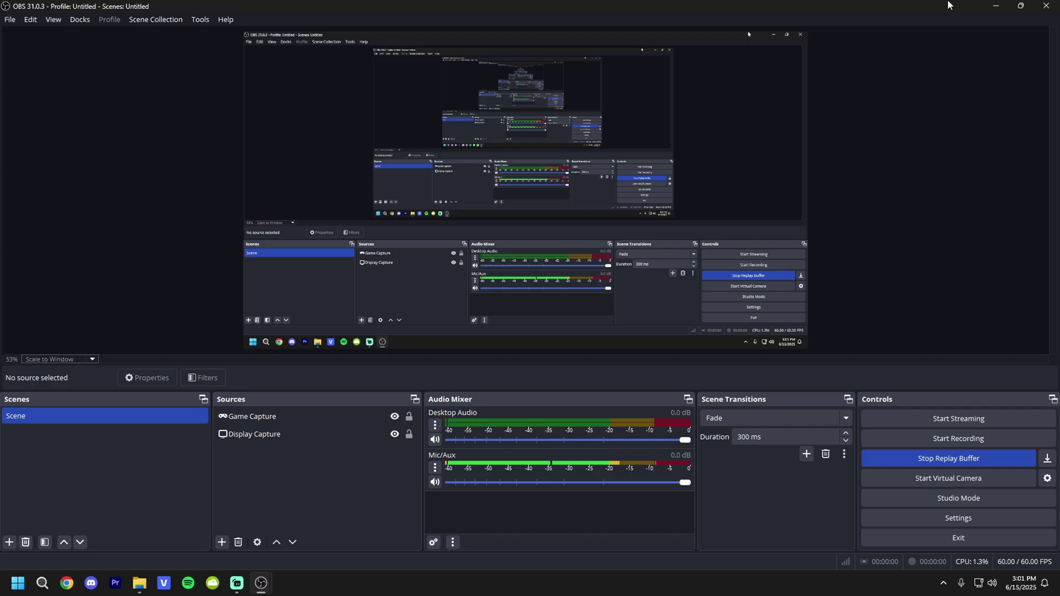
Step: Minimize OBS and exit it from its system tray icon, confirming the prompt
left_click(1004, 6)
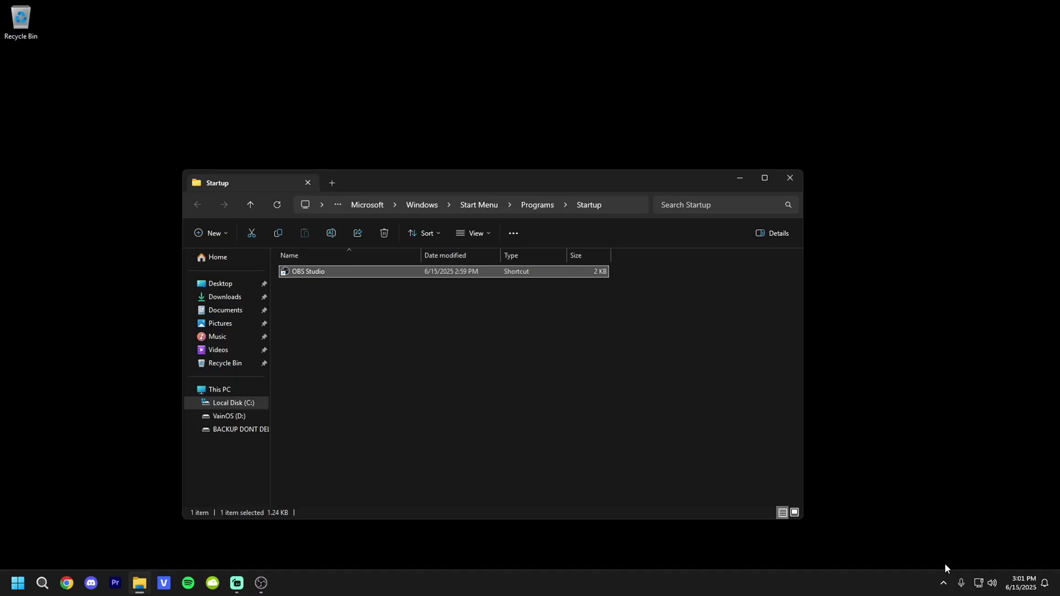
left_click(944, 583)
left_click(943, 582)
left_click(942, 581)
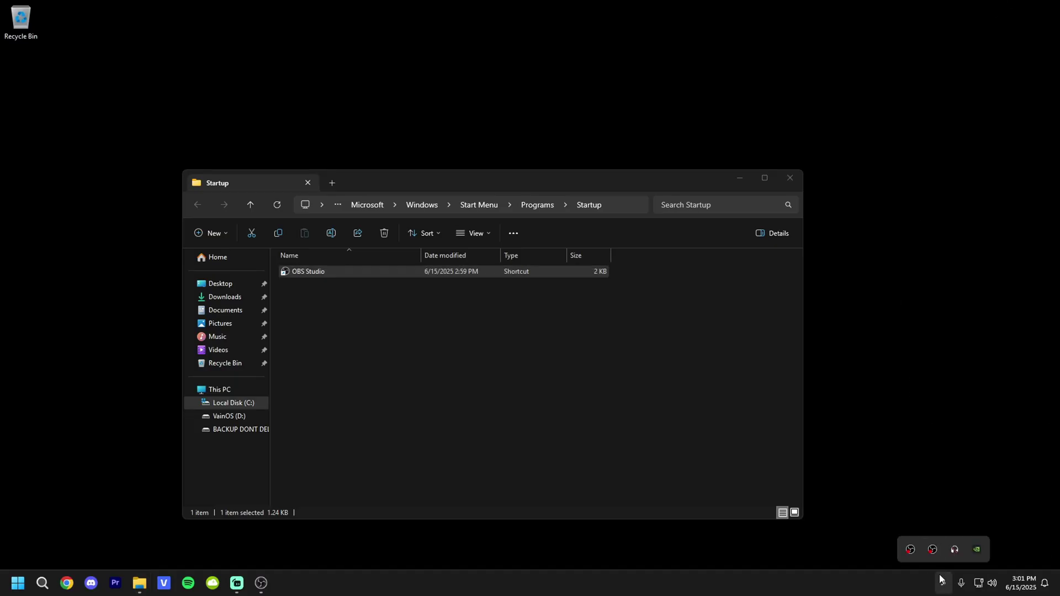
right_click(932, 549)
left_click(946, 587)
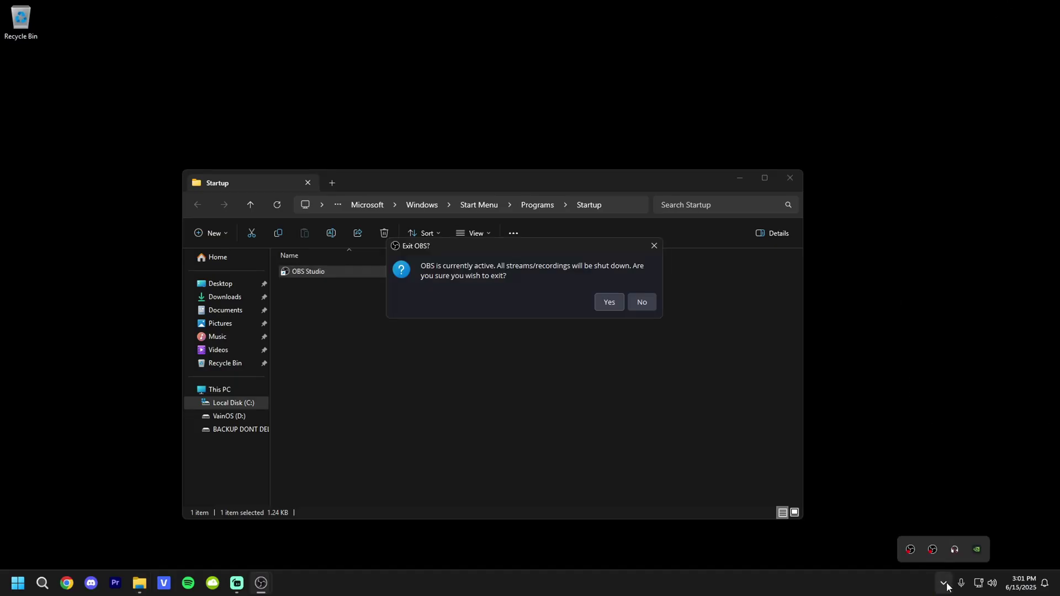
left_click(607, 301)
left_click(682, 422)
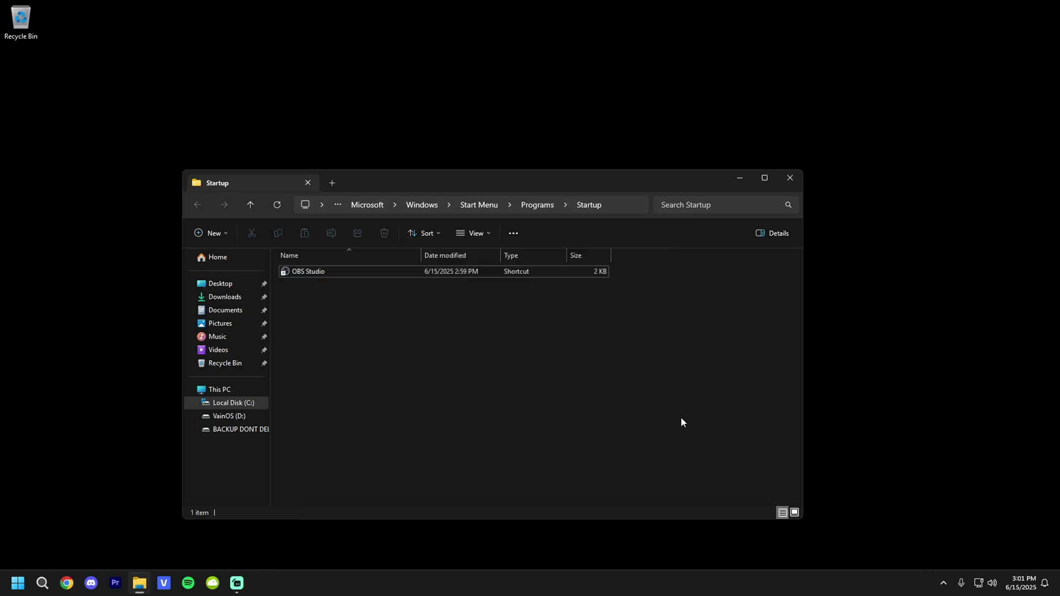